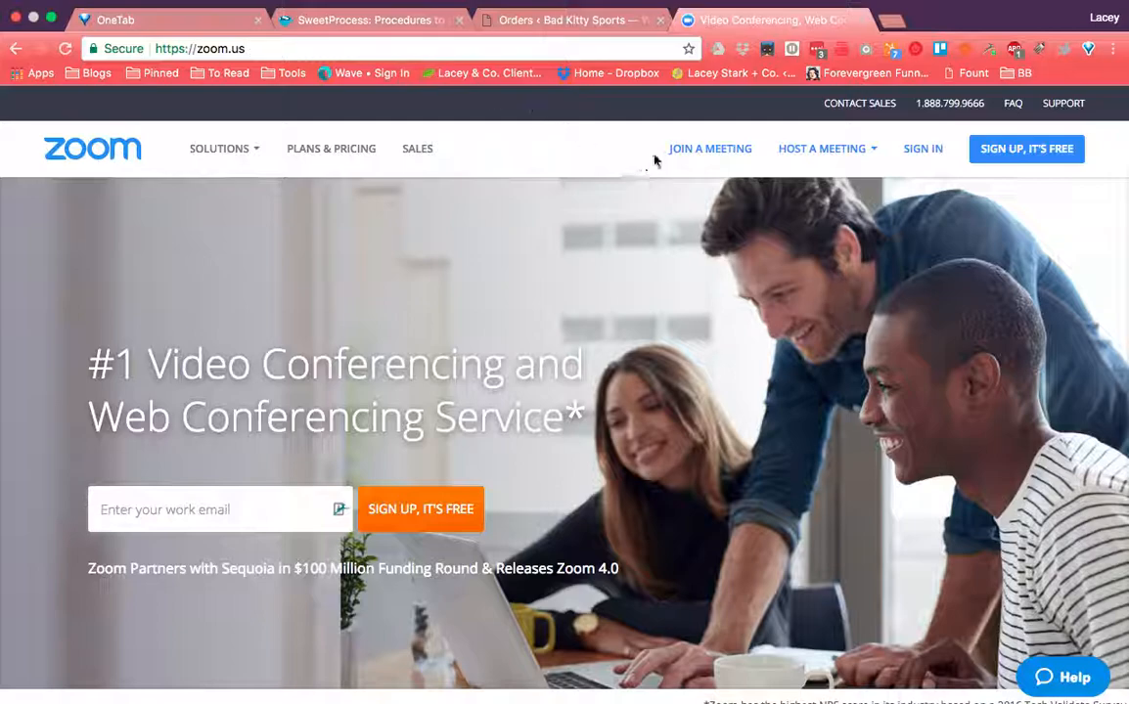
- Open the Zoom sign-in page and clear the password-manager suggestion popups
click(923, 151)
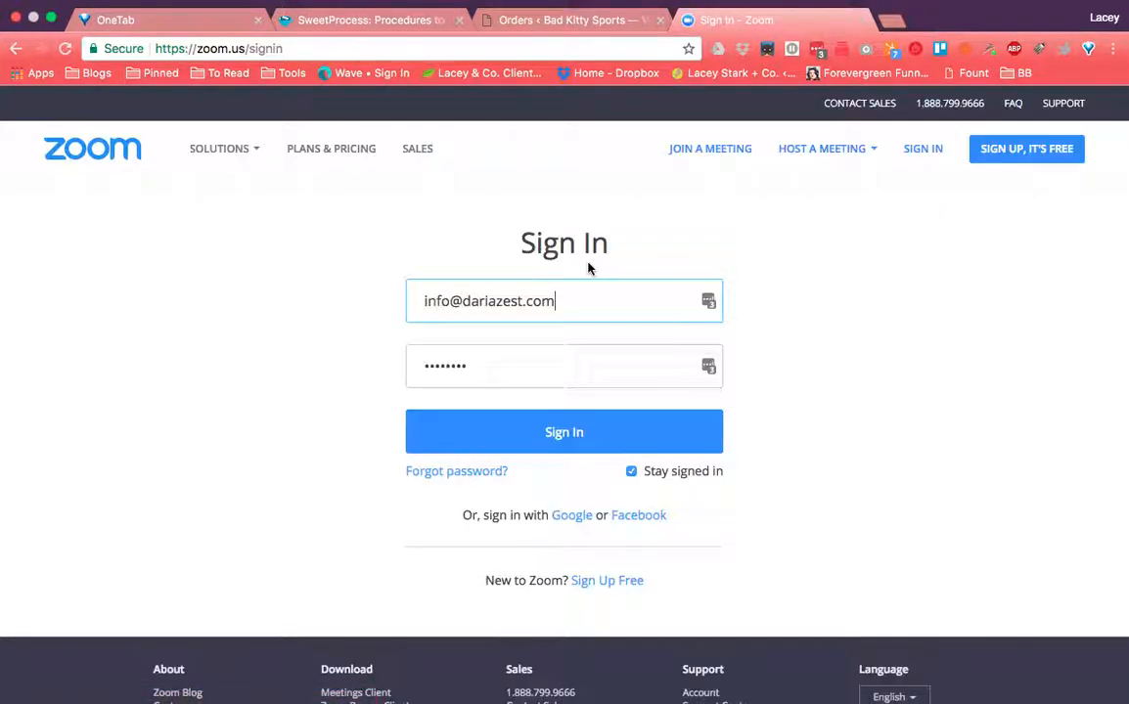
drag(638, 257, 1010, 519)
click(542, 301)
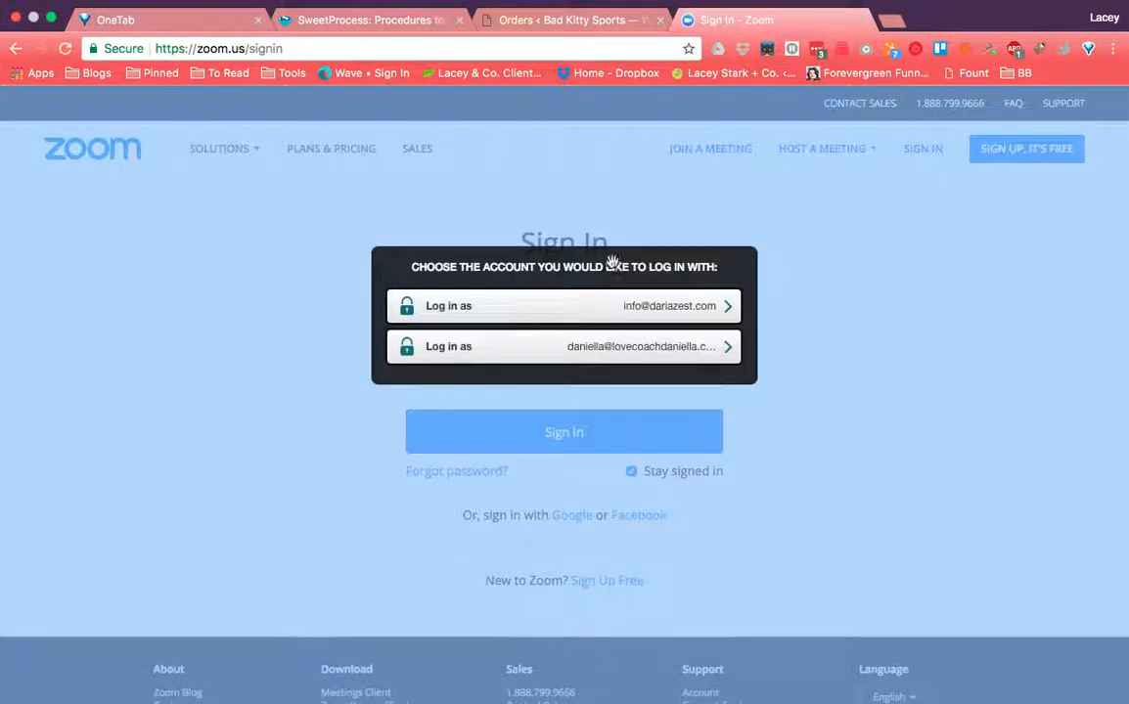
drag(612, 260, 613, 336)
click(602, 284)
- Sign in with the account email and password, declining to save the password
click(585, 298)
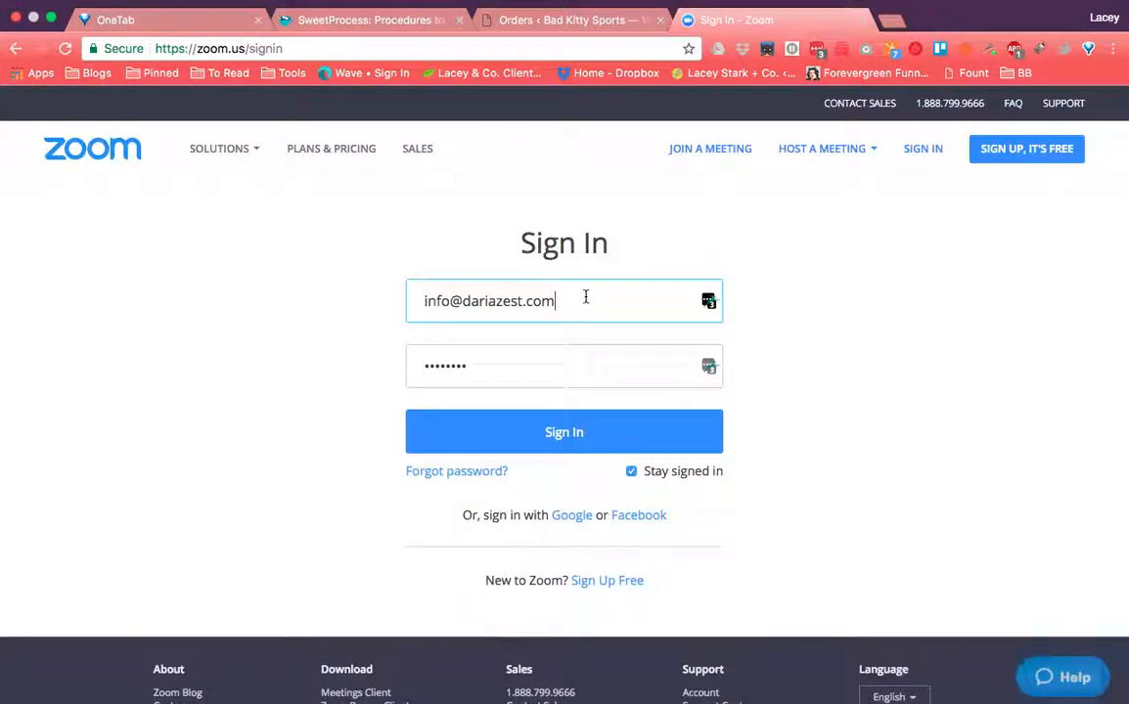
key(super+a)
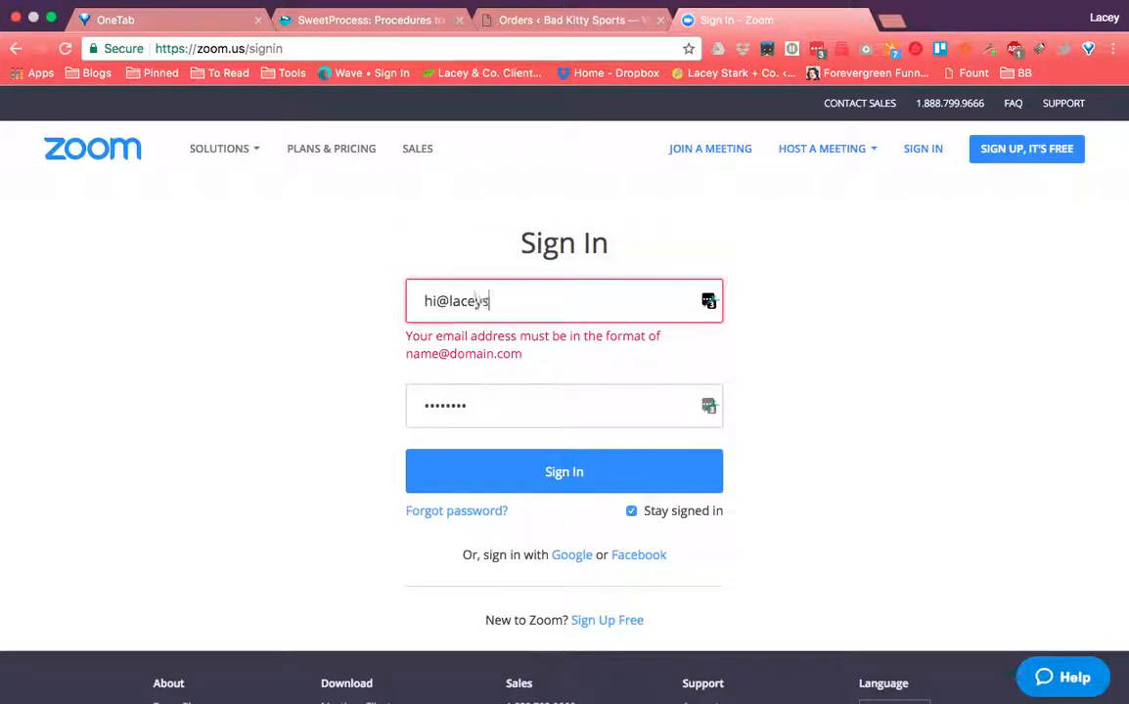
key(Tab)
text(a********)
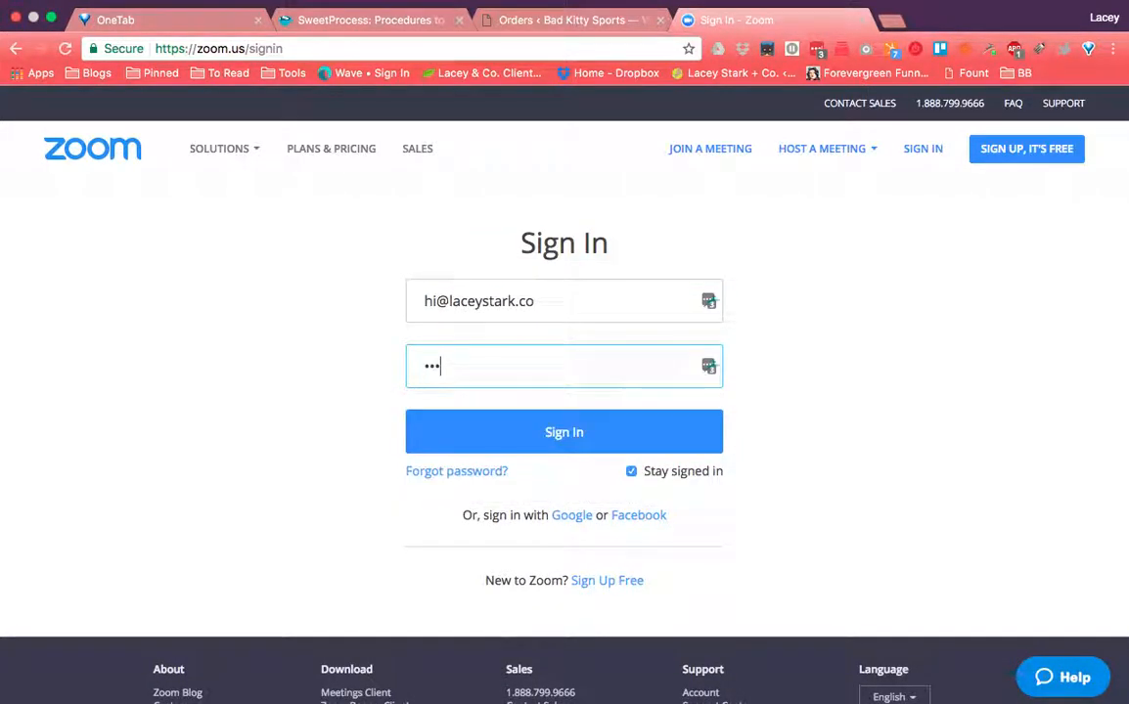
key(Return)
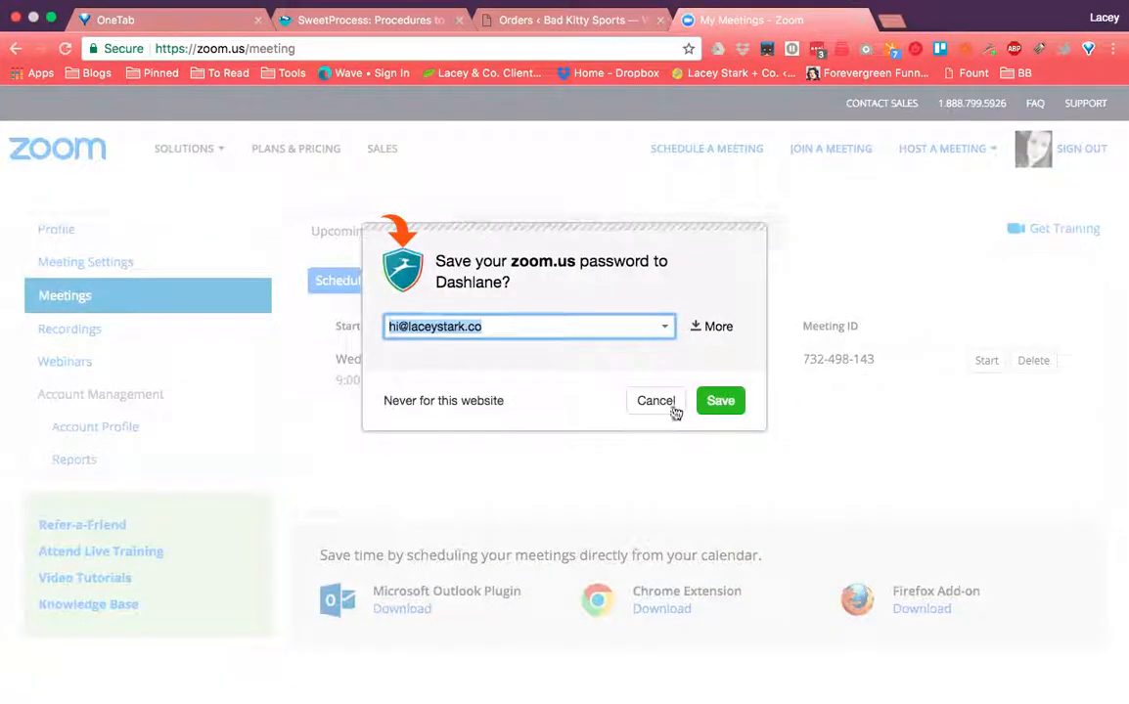
click(730, 398)
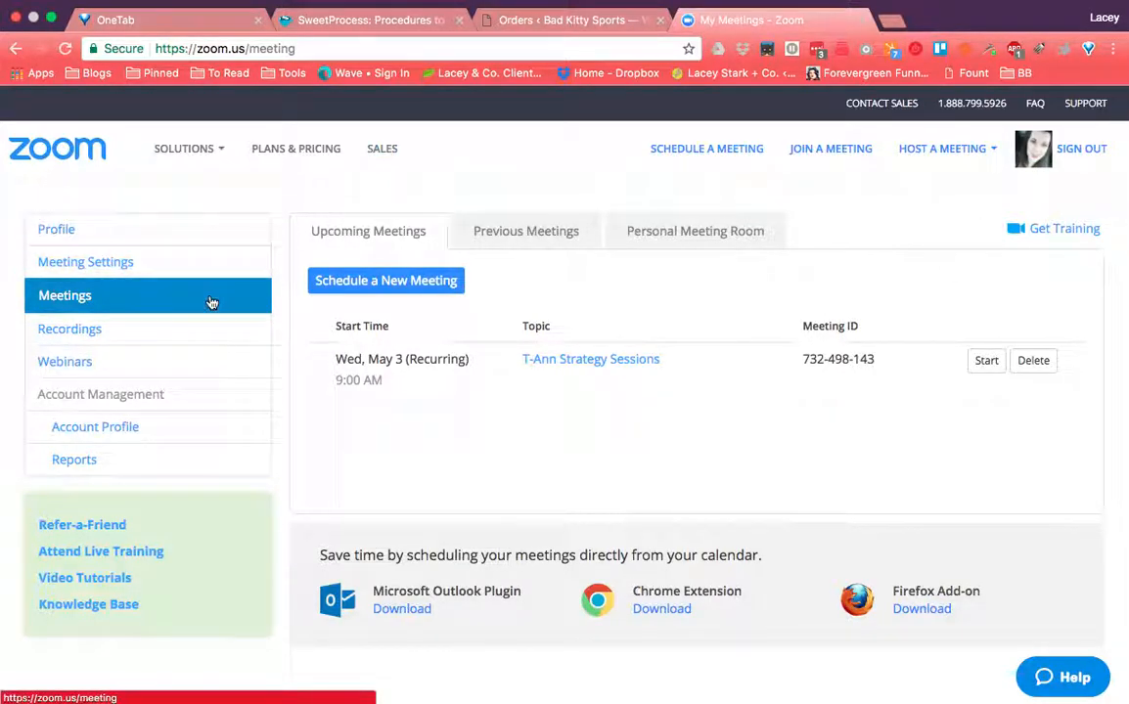
- Open My Webinars, listing the upcoming 'Demo Webinar Setup' webinar
click(215, 362)
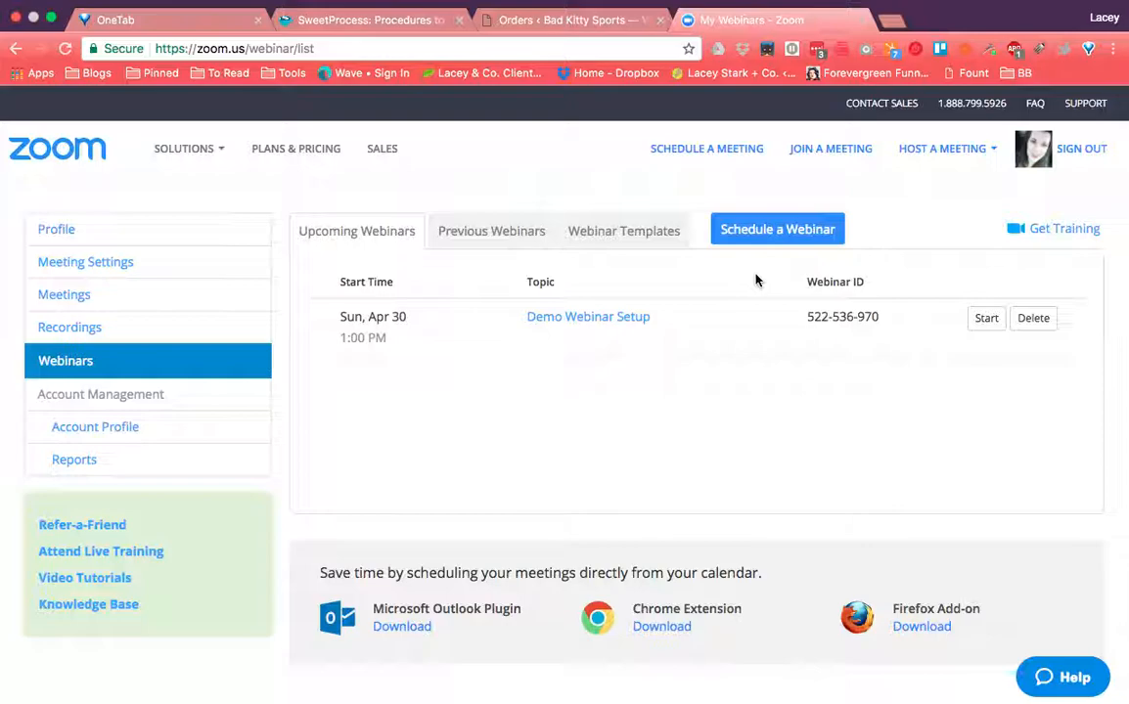
- Schedule a new webinar titled 'Demo Webinar Setup', described as 'How to setup a webinar in zoom'
click(760, 244)
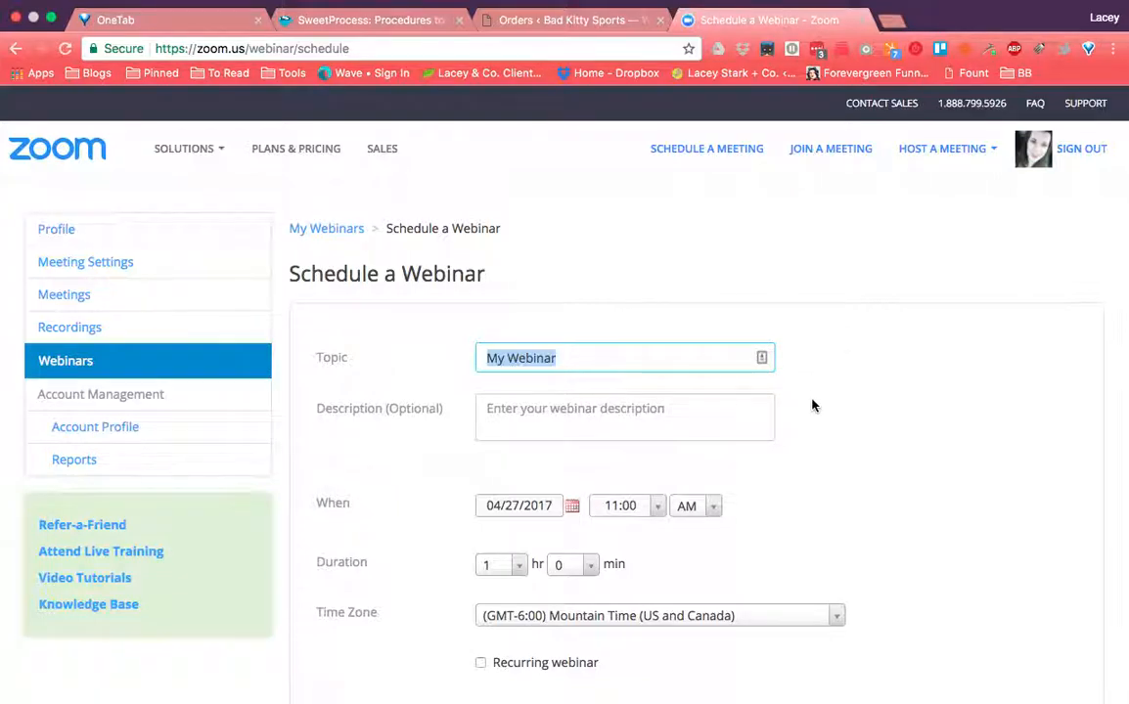
scroll(810, 405, down, 3)
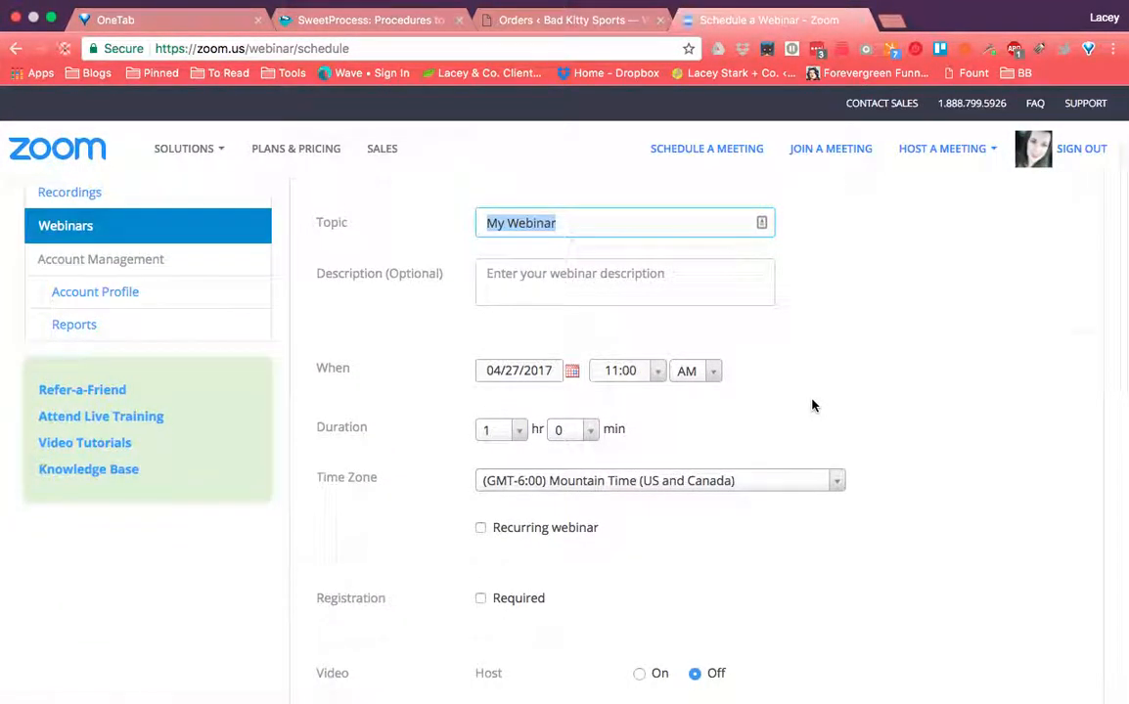
scroll(811, 405, up, 2)
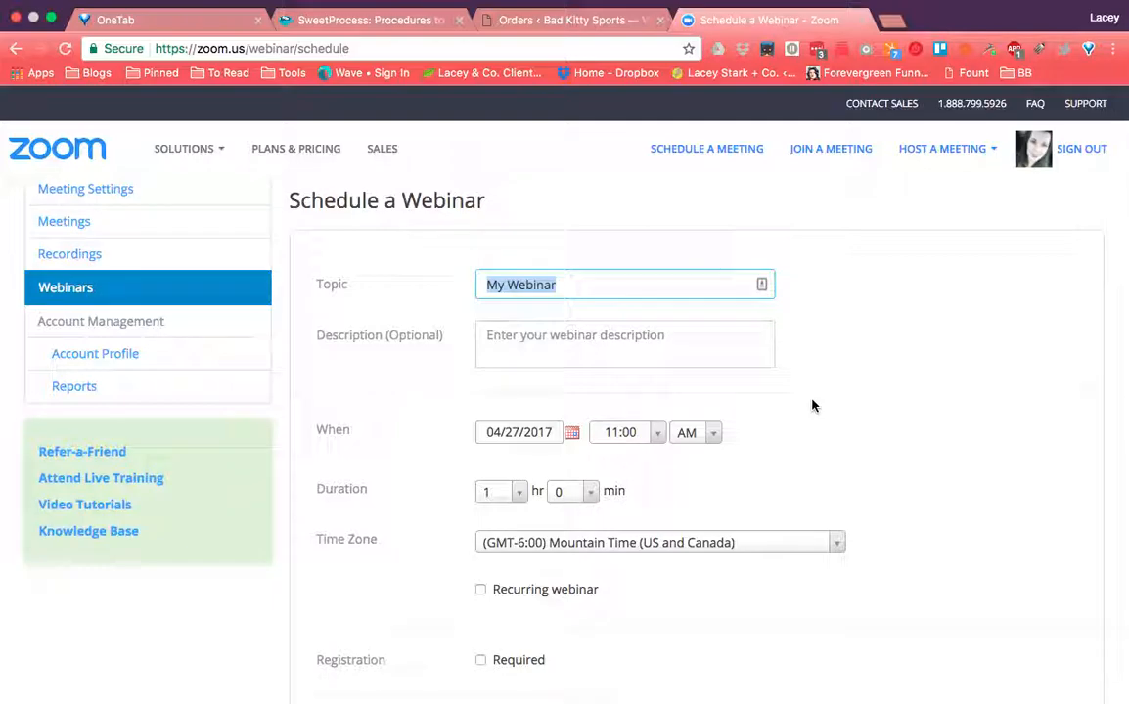
text(Demo )
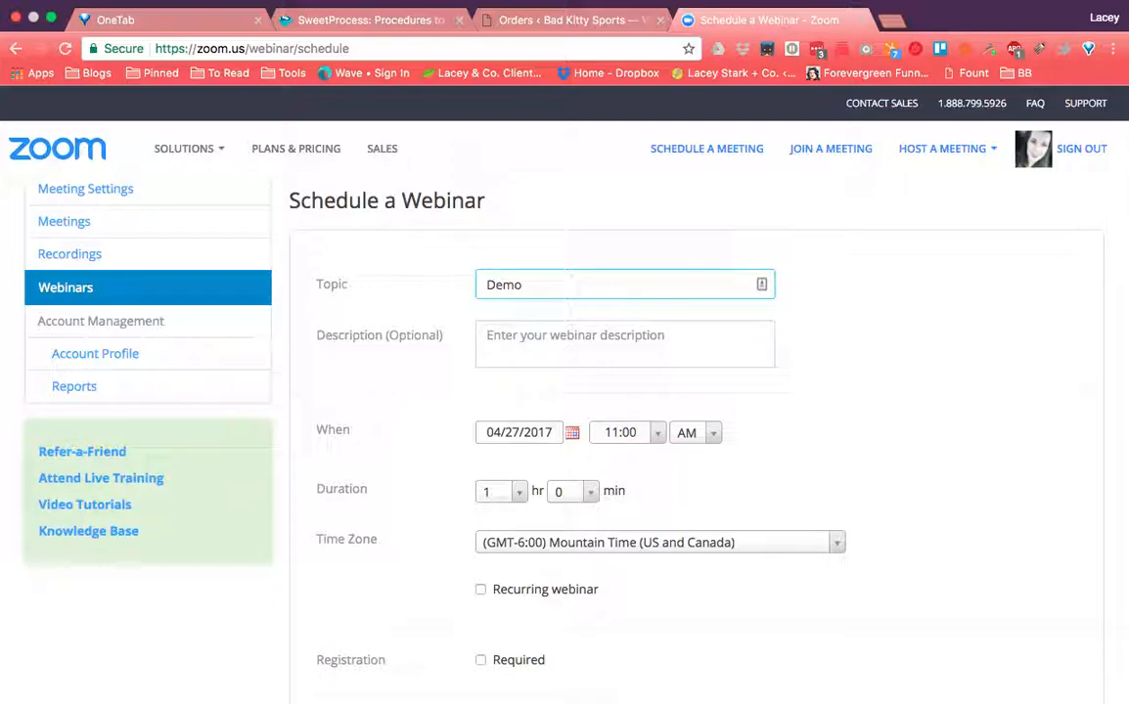
text(Webinar Setup)
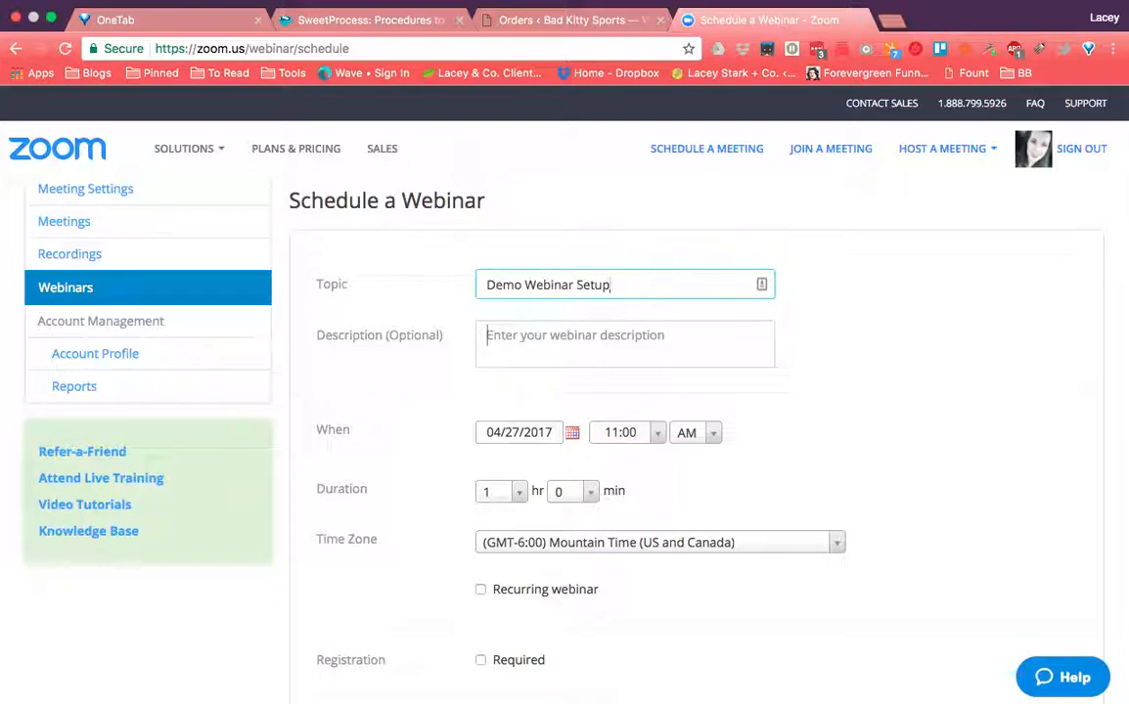
key(Tab)
text(How to setup )
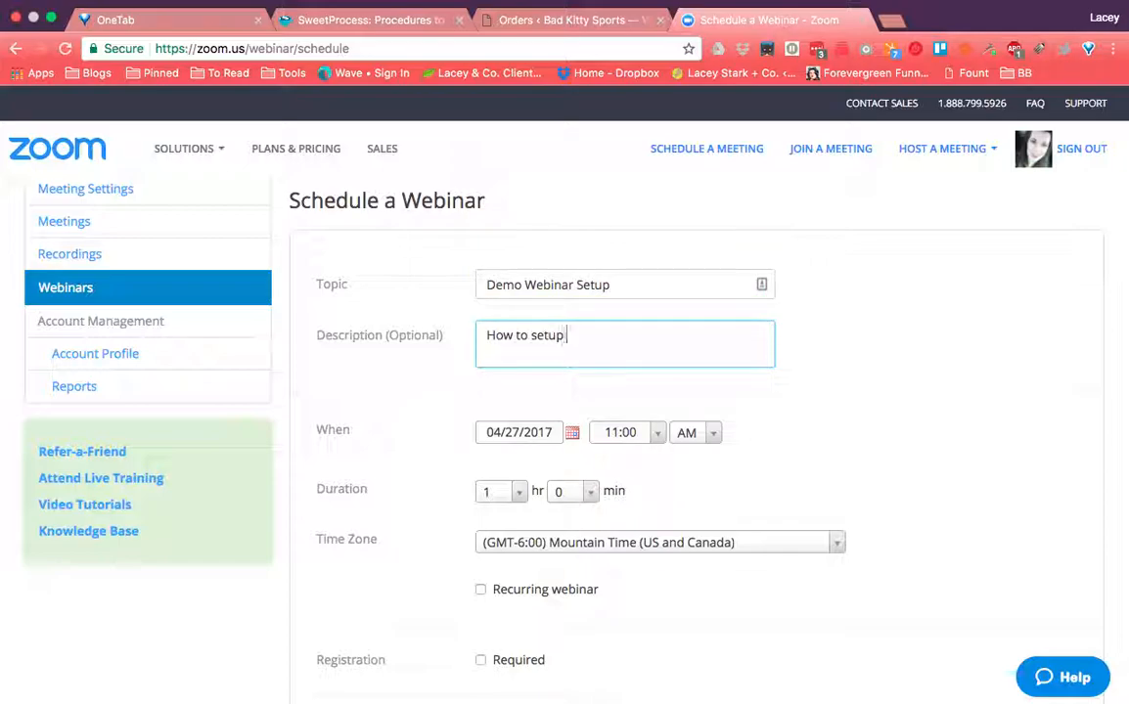
text(a webinar in zoom)
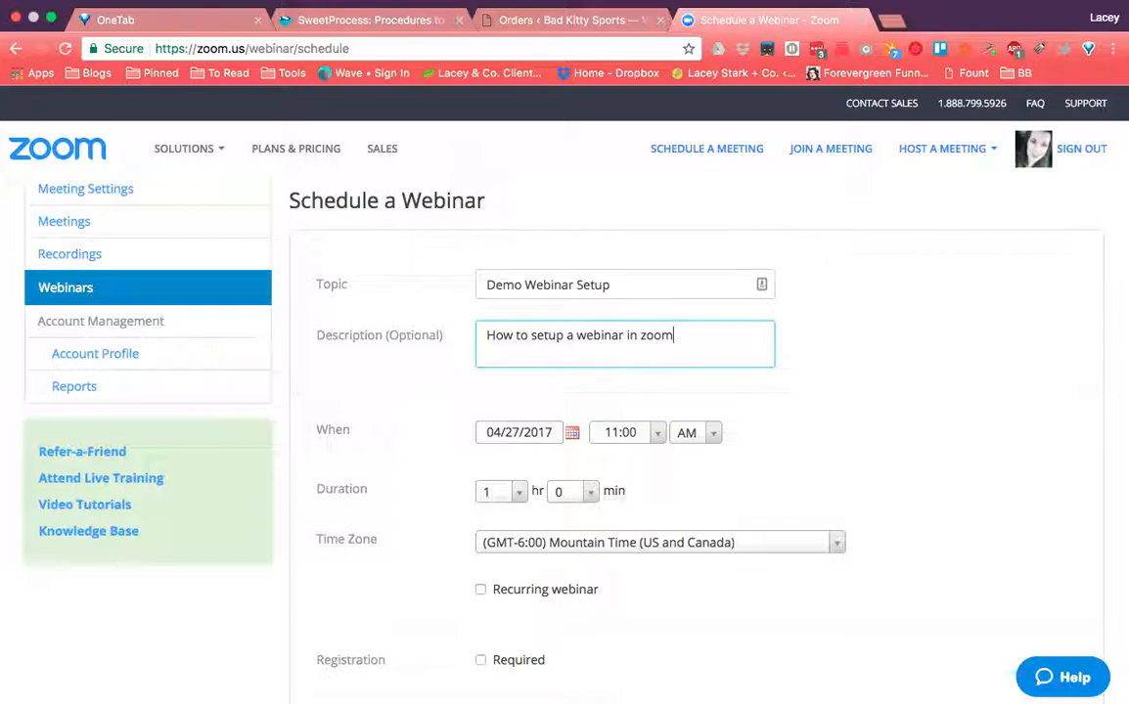
click(967, 450)
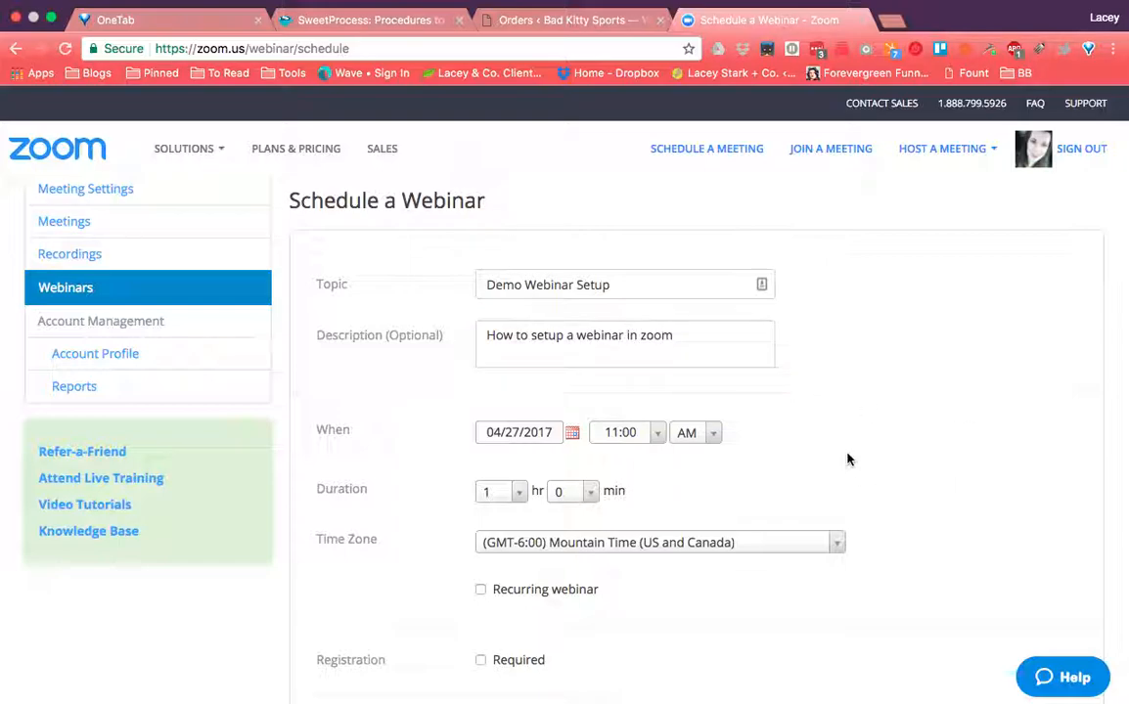
- Pick April 30, 2017 as the webinar's start date
click(572, 434)
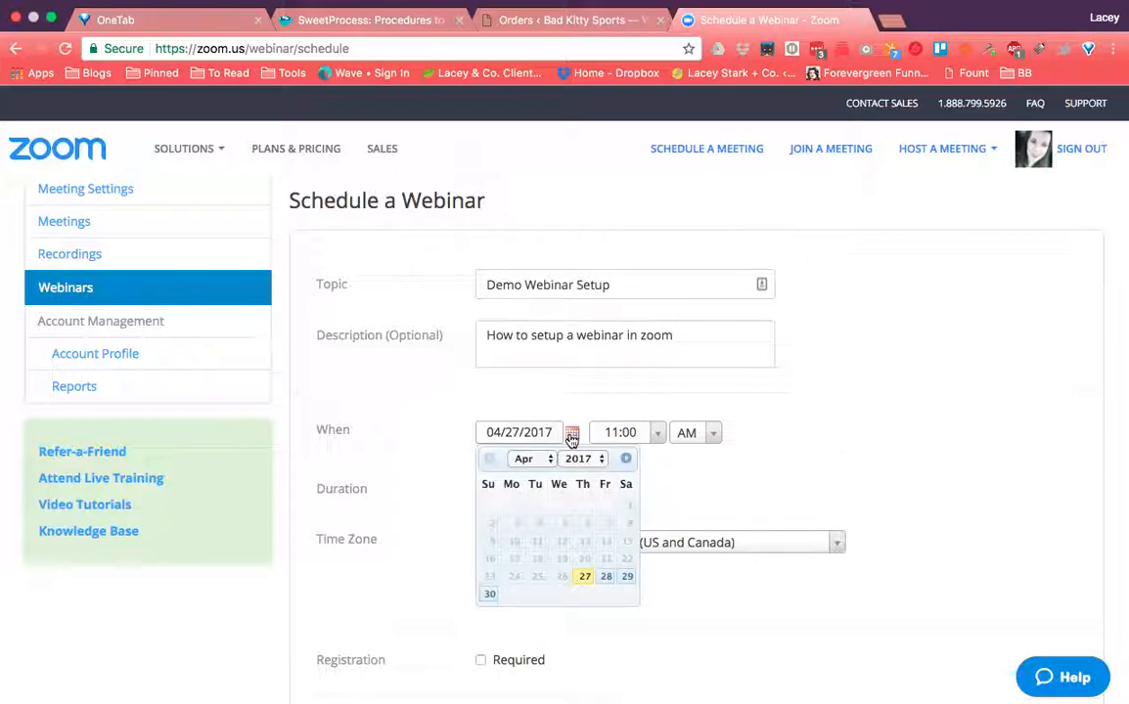
click(489, 594)
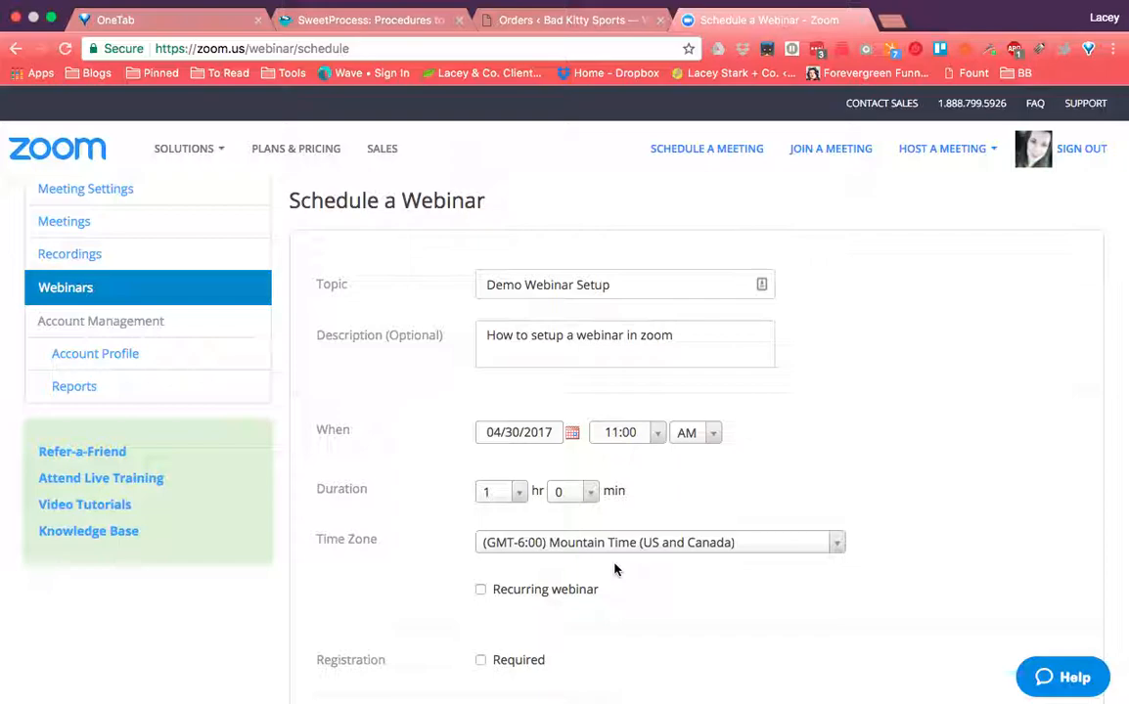
scroll(614, 593, down, 1)
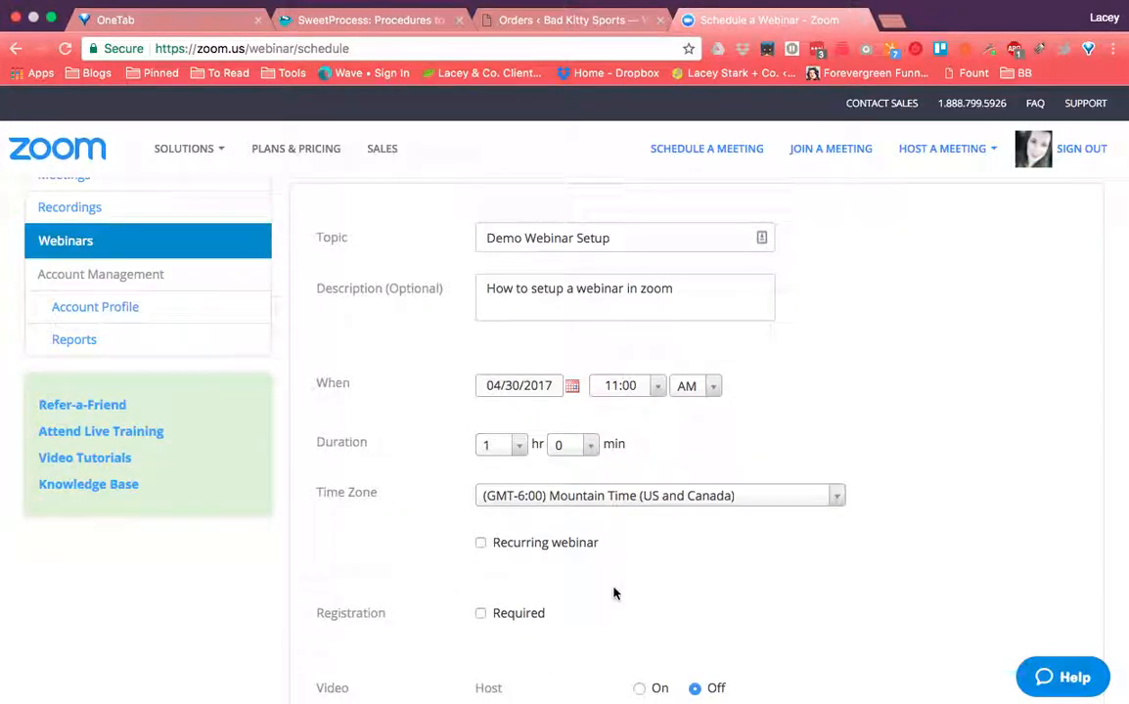
click(480, 545)
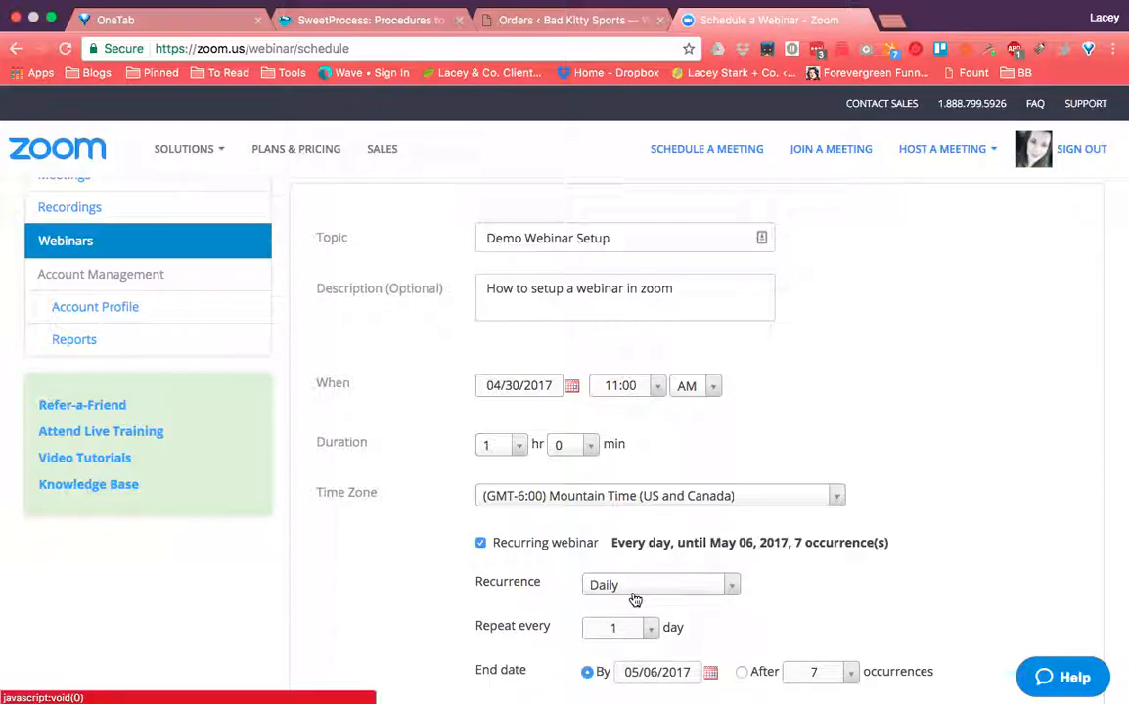
scroll(516, 622, down, 1)
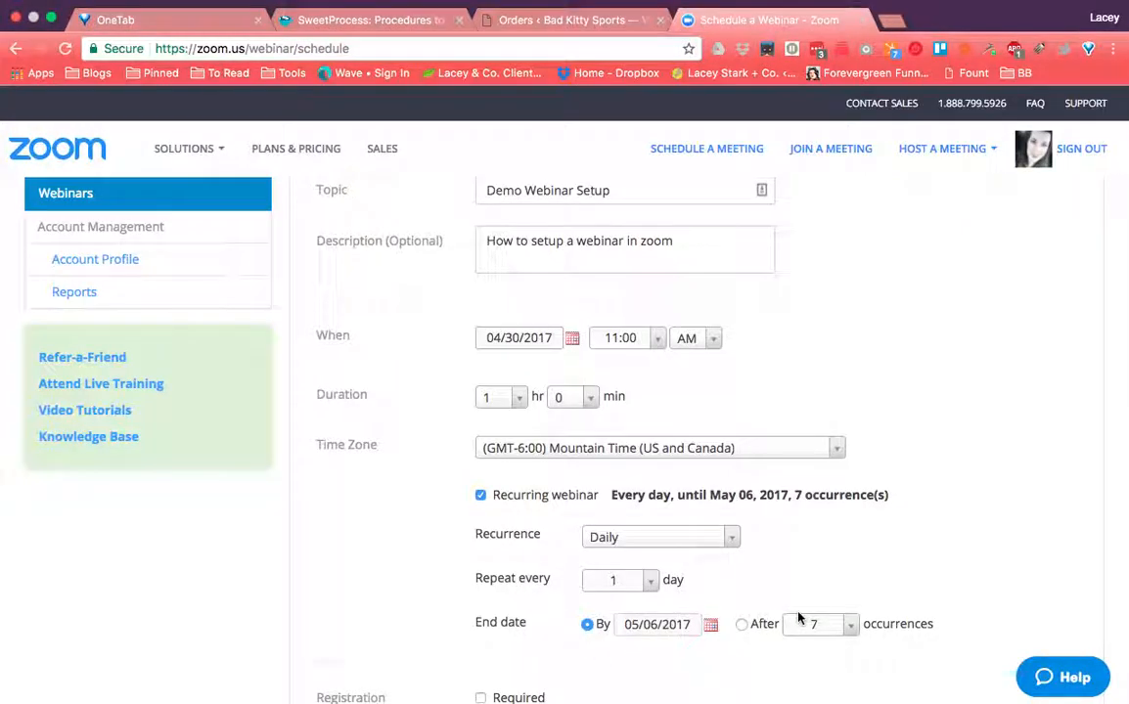
click(480, 496)
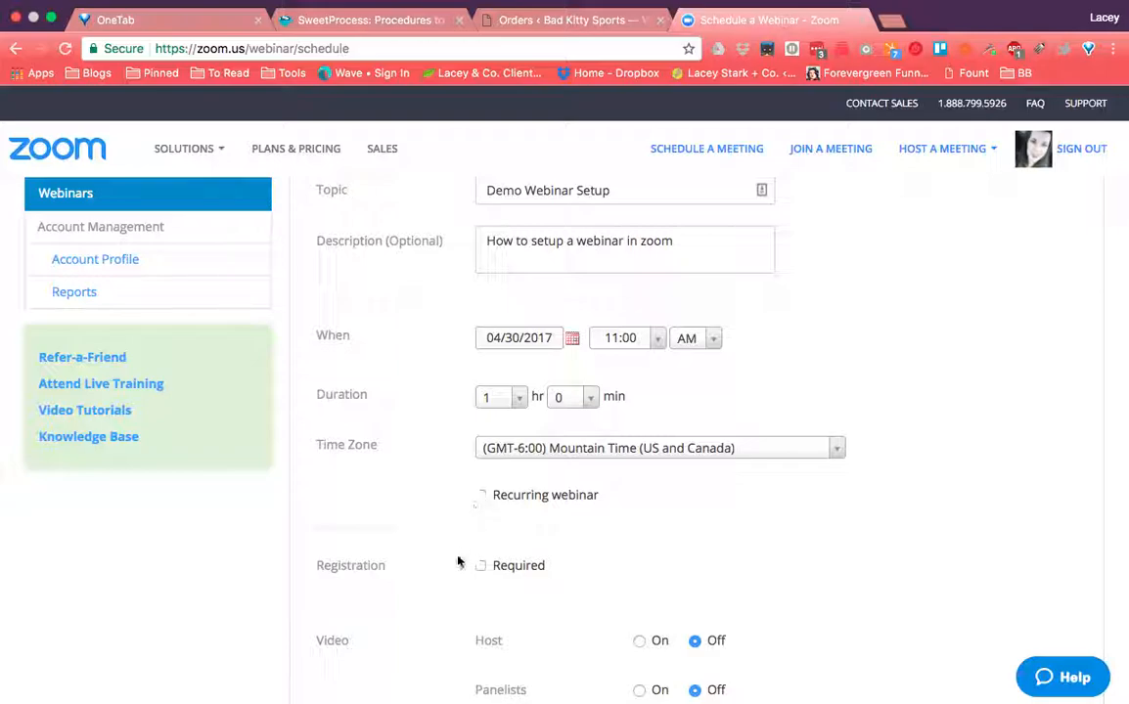
scroll(452, 581, down, 3)
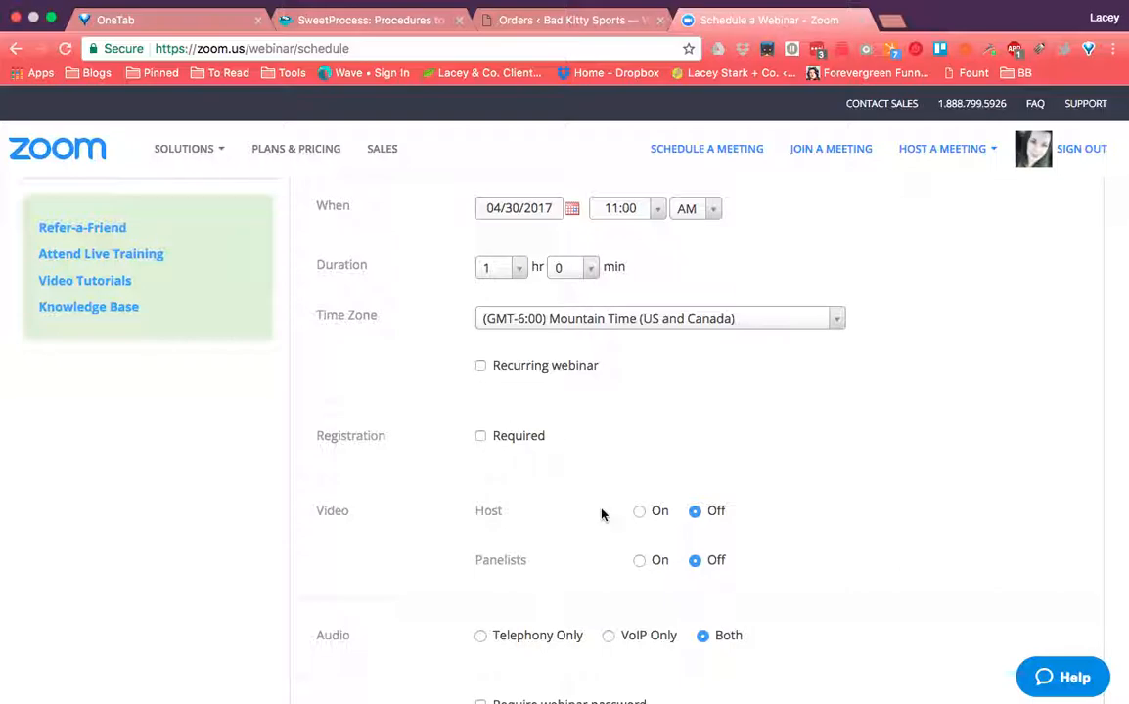
scroll(600, 514, down, 2)
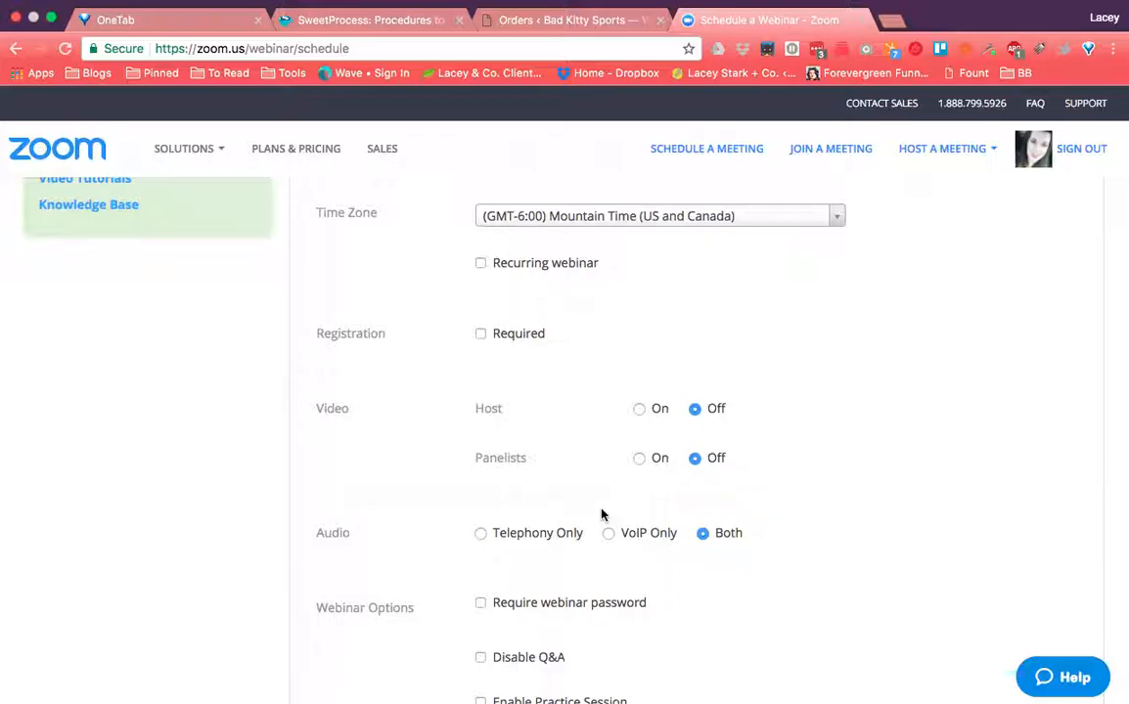
click(638, 409)
click(640, 460)
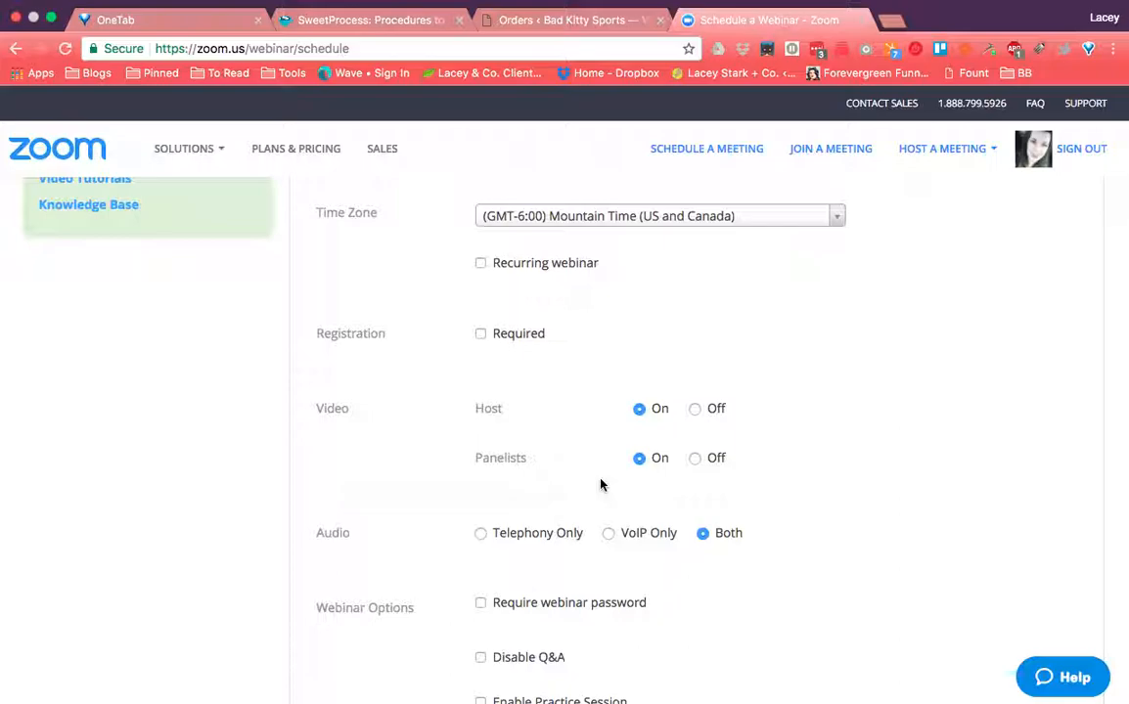
scroll(600, 509, down, 1)
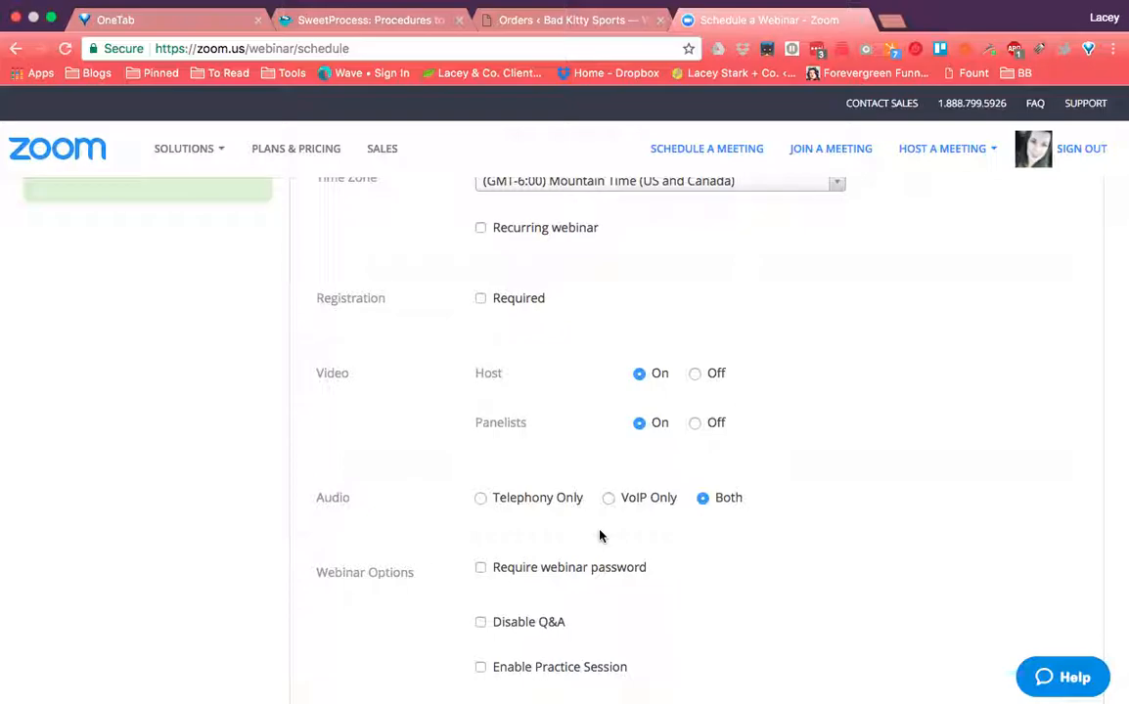
scroll(701, 622, down, 3)
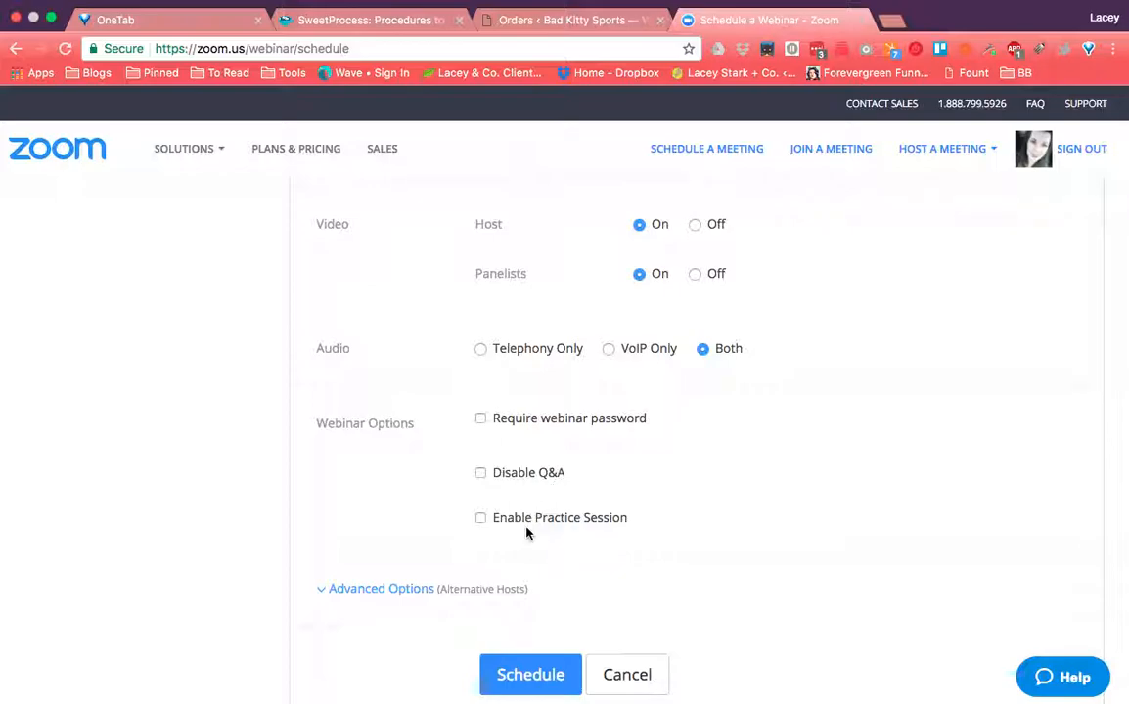
- Enable the practice session, review Advanced Options, and schedule the webinar
click(478, 522)
click(391, 589)
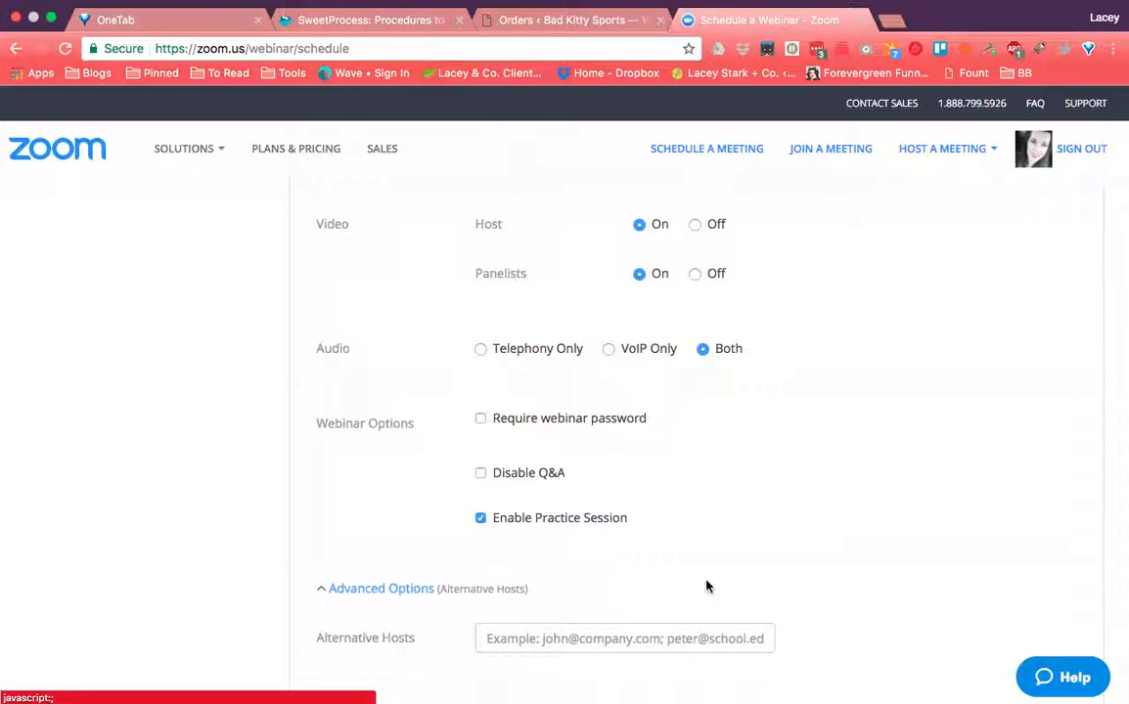
scroll(708, 586, down, 2)
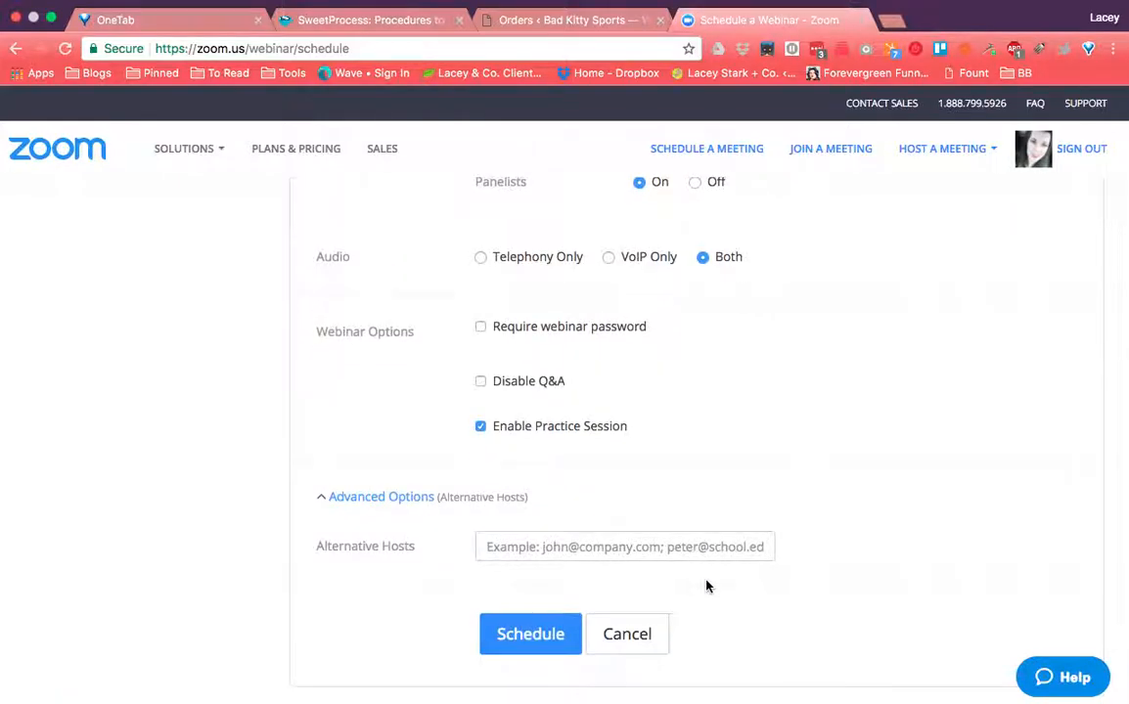
click(699, 548)
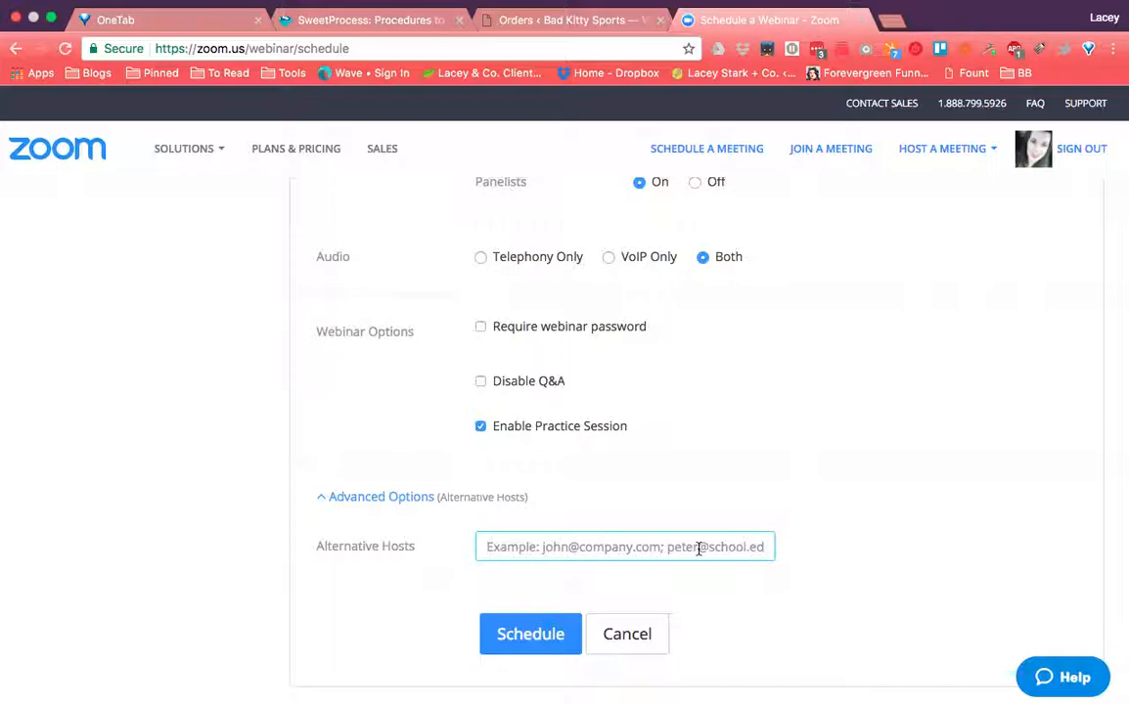
click(532, 641)
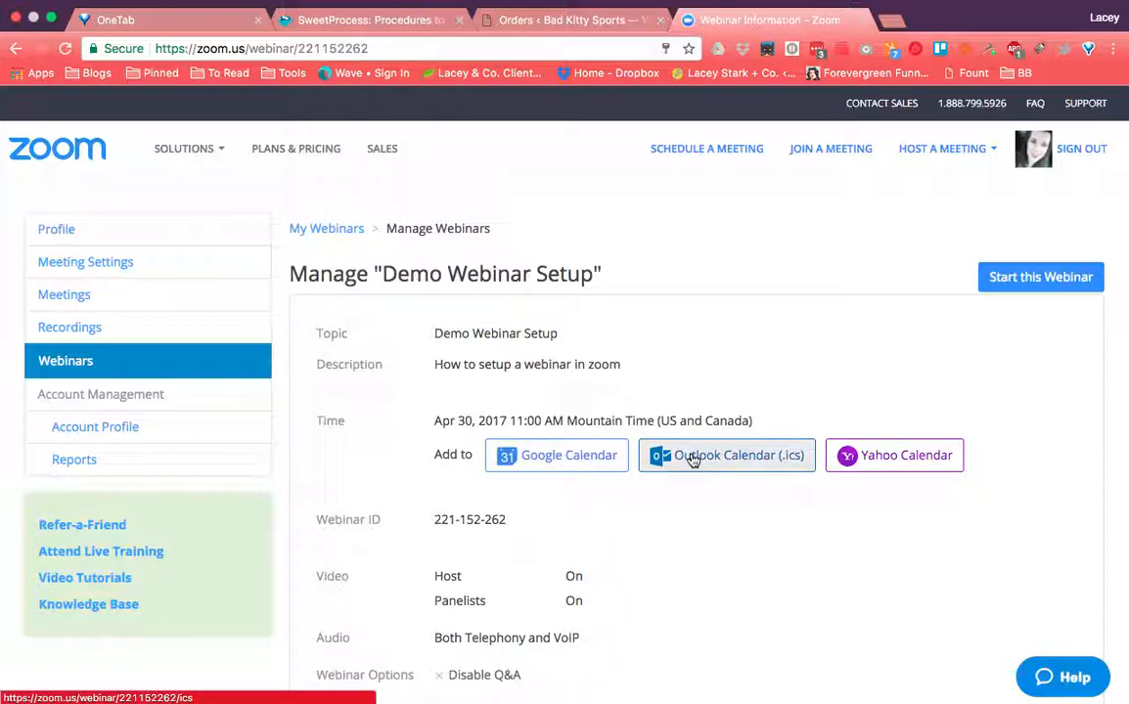
scroll(791, 569, down, 2)
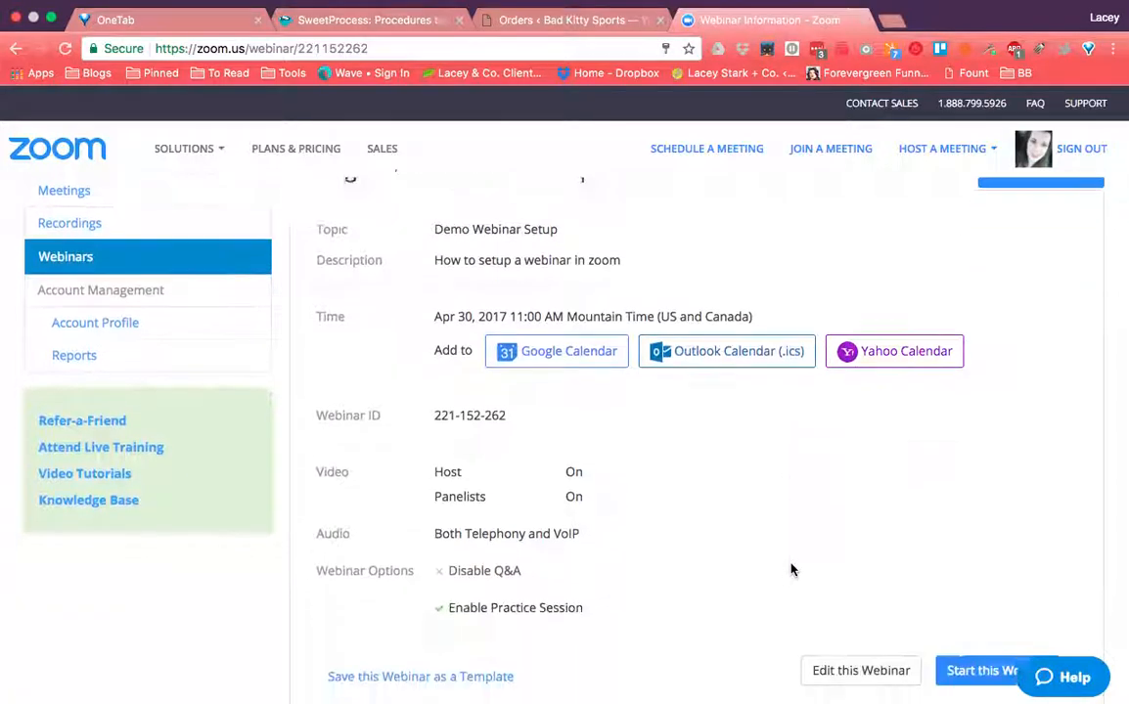
scroll(791, 569, down, 1)
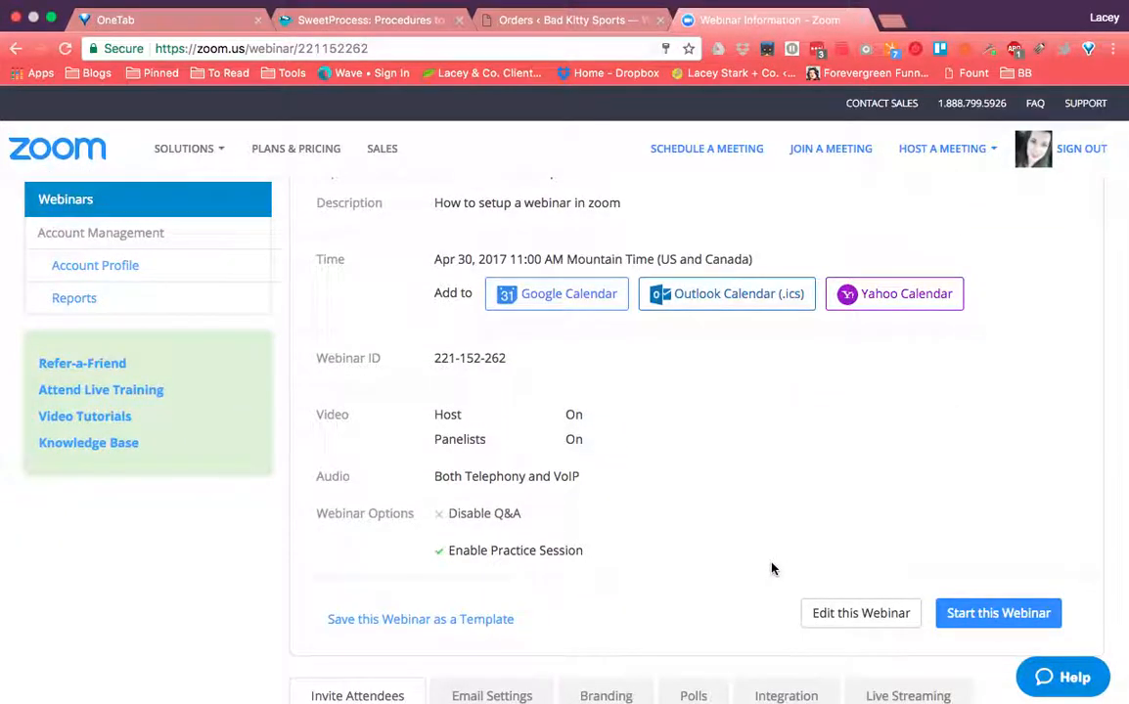
scroll(771, 573, down, 1)
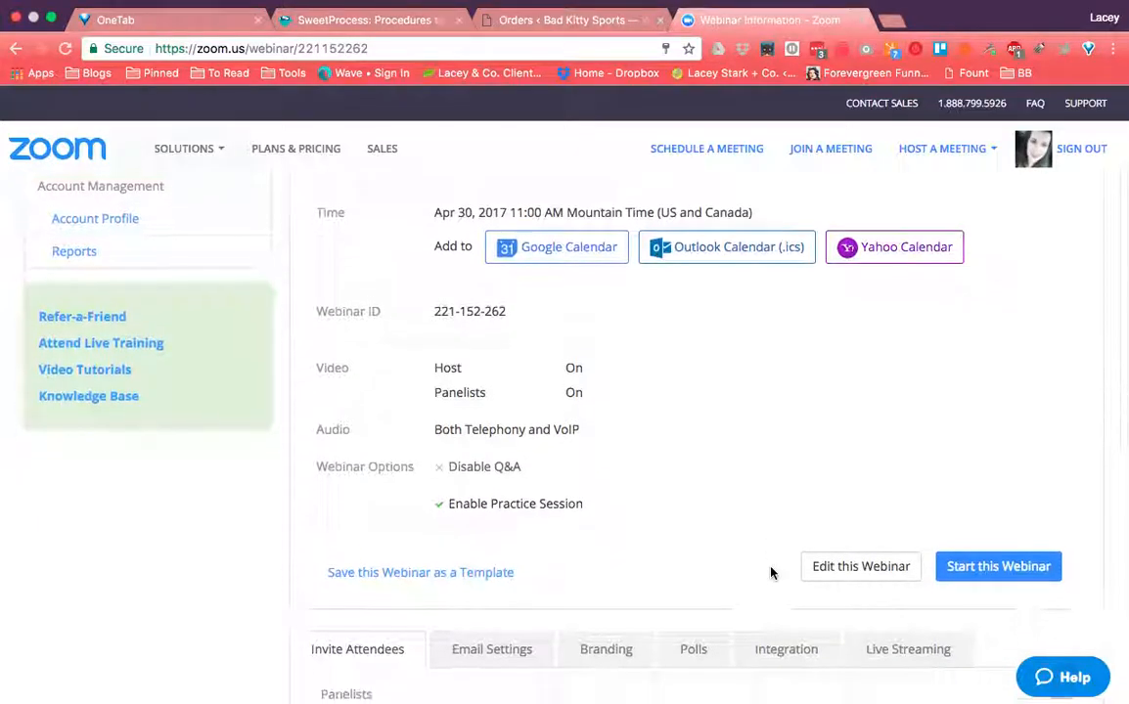
scroll(771, 573, down, 1)
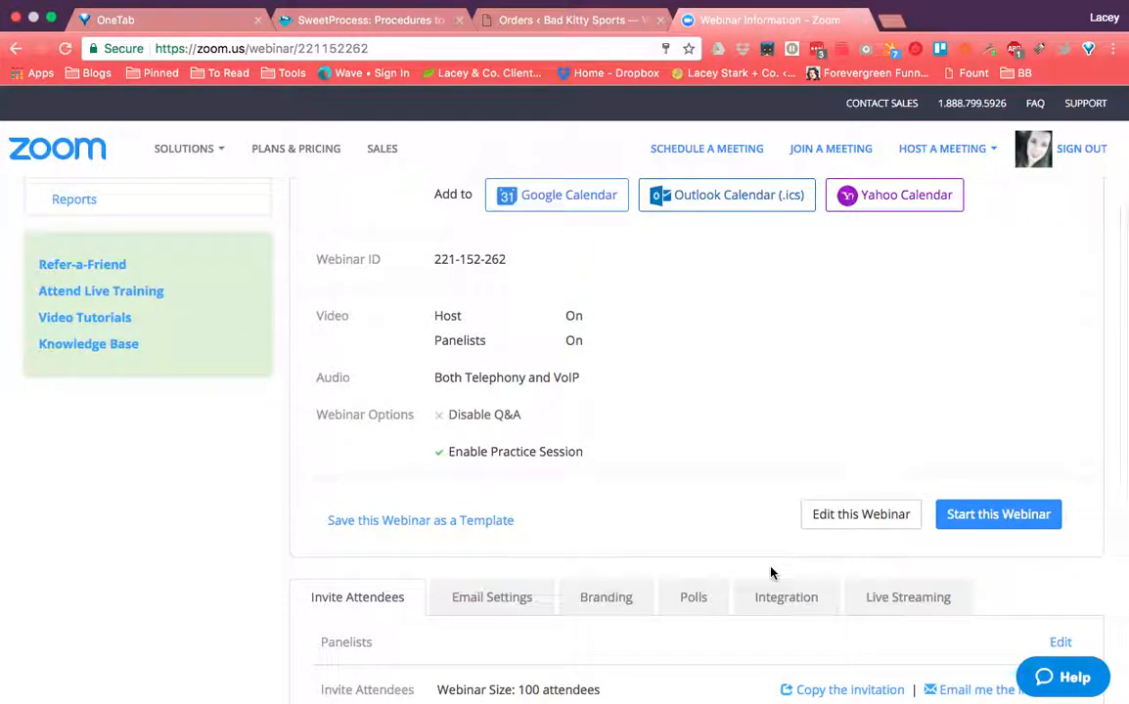
scroll(771, 573, up, 1)
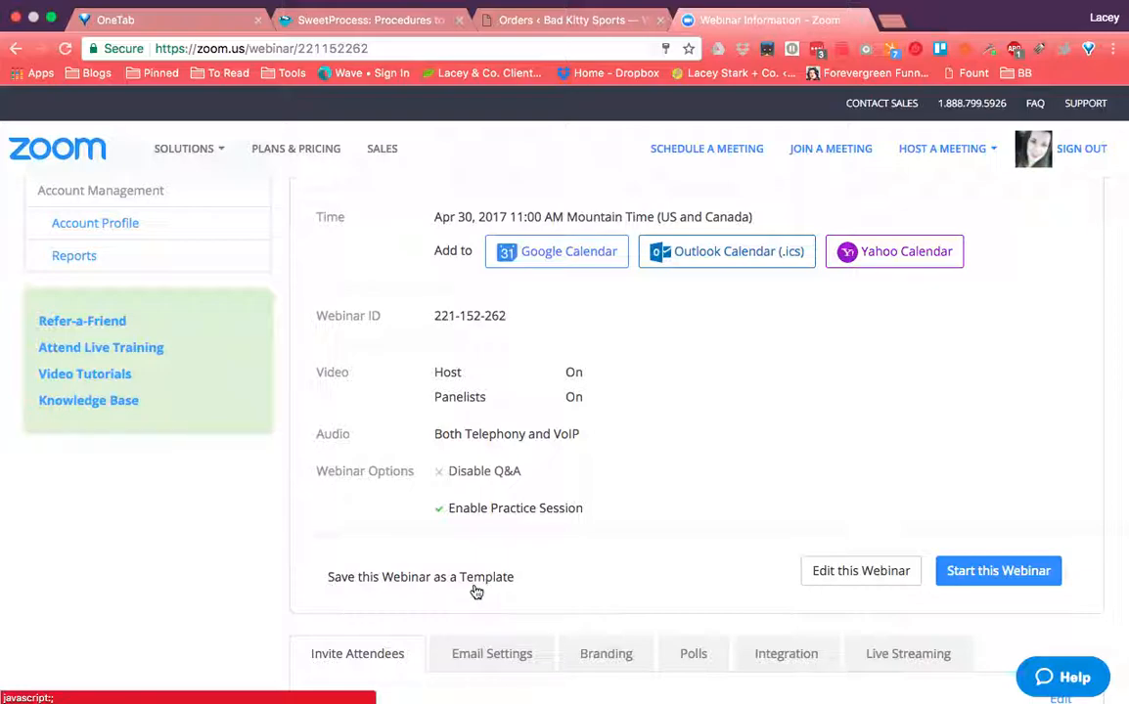
- Save the webinar as a template named 'Main Webinar Template'
click(475, 591)
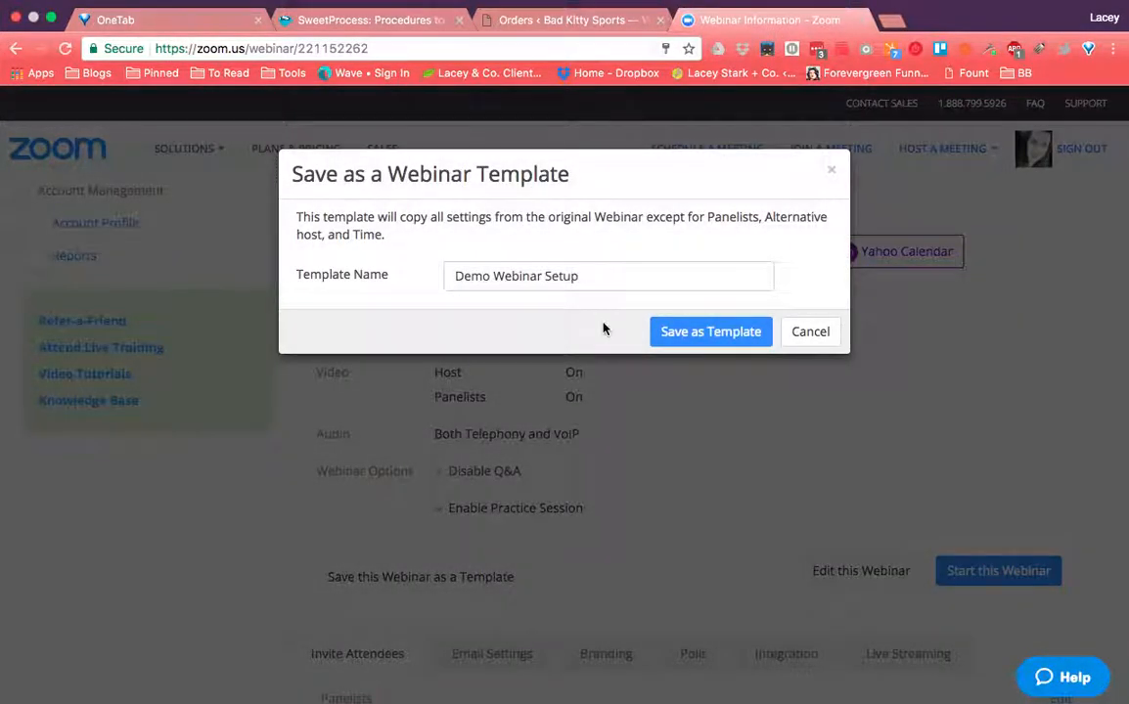
drag(577, 276, 456, 277)
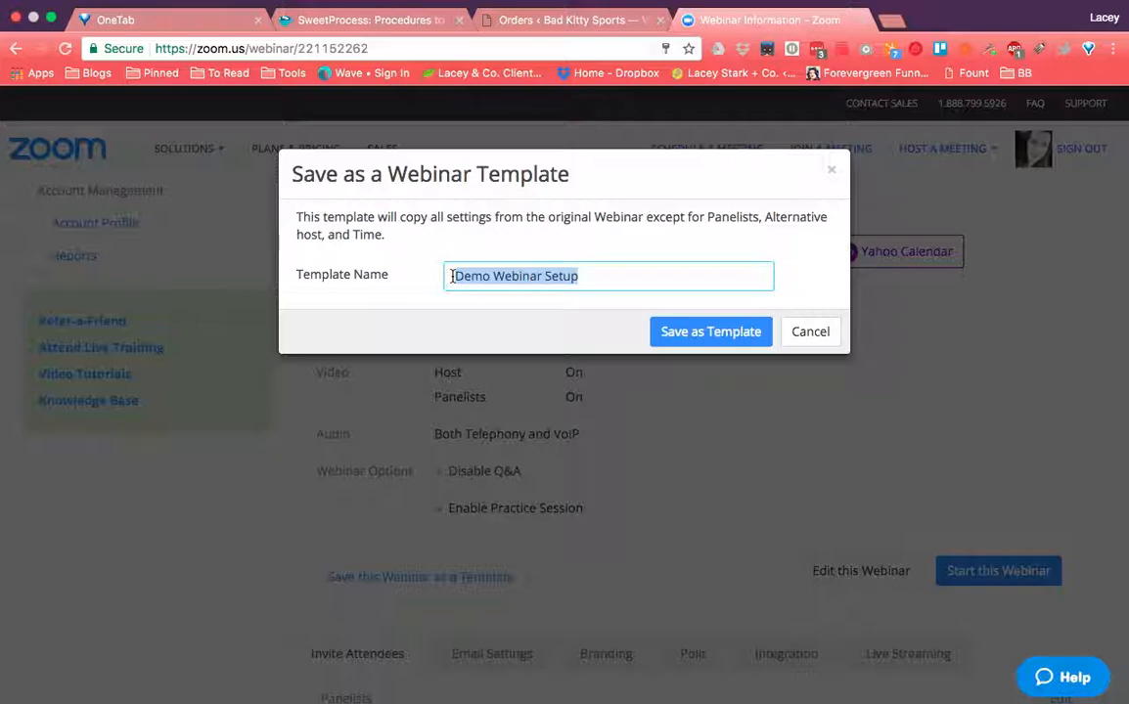
text(Main Webinar Template)
click(687, 335)
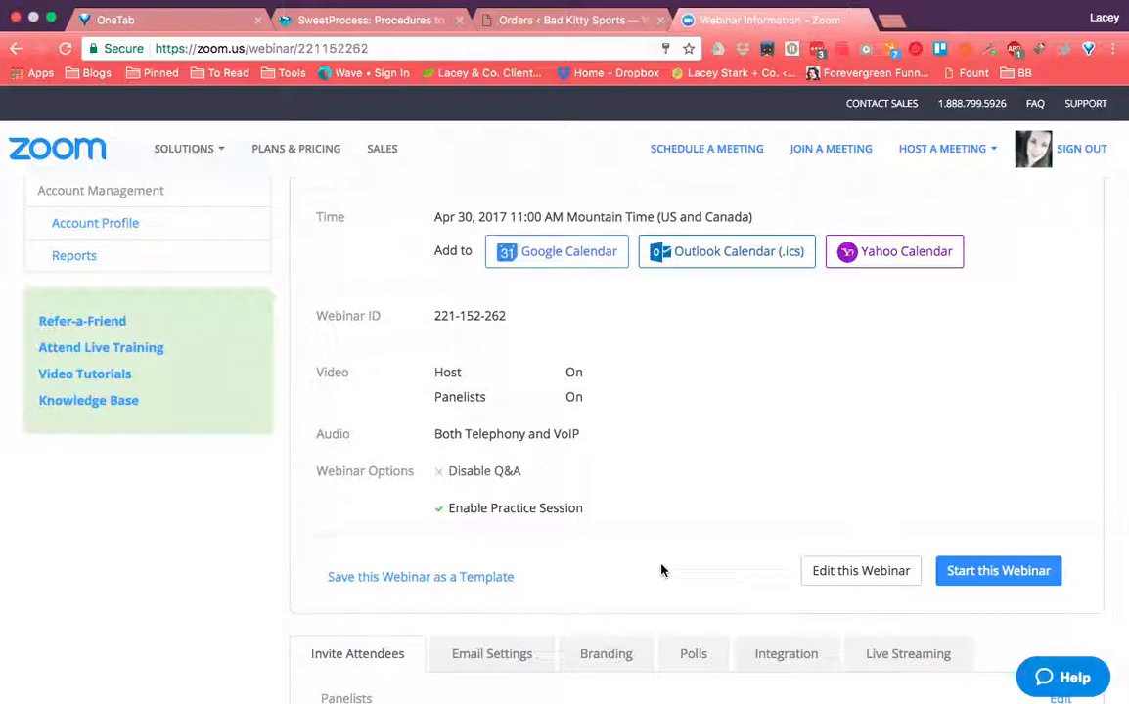
scroll(704, 606, down, 4)
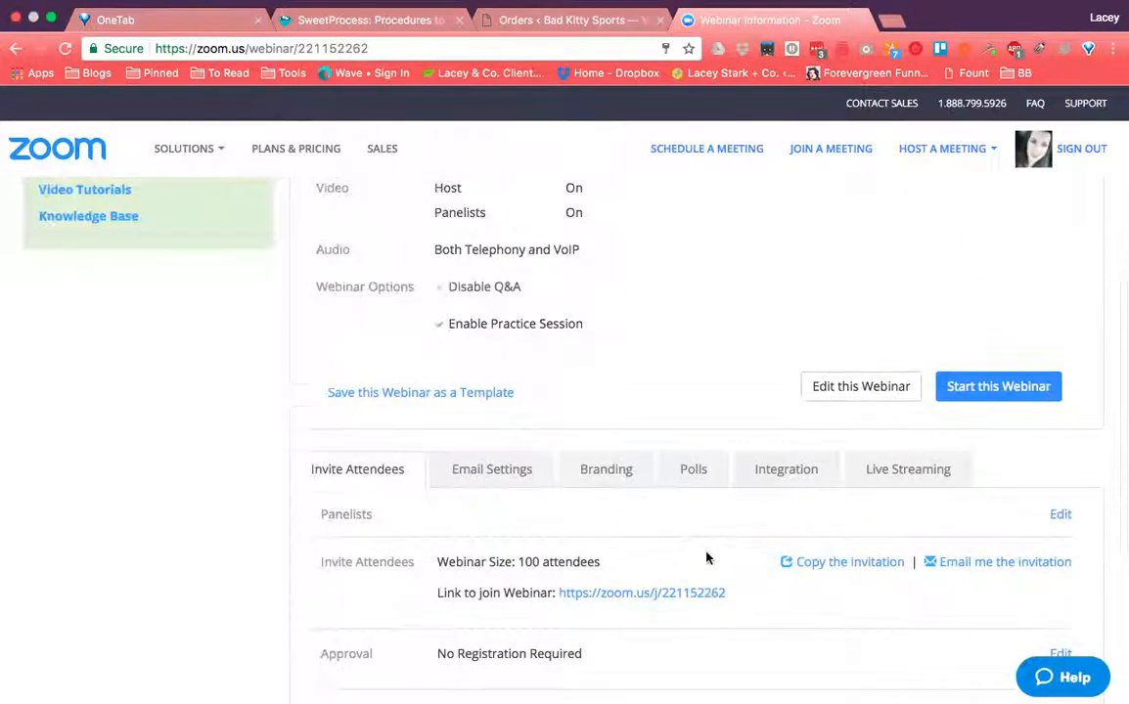
scroll(707, 557, down, 3)
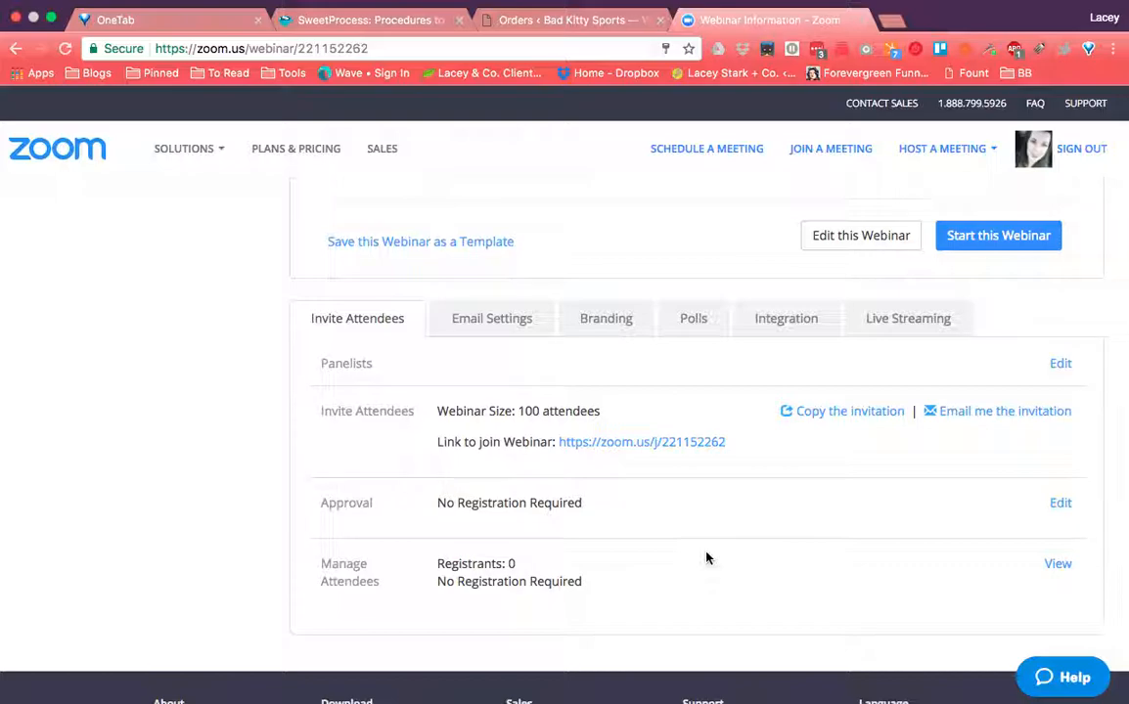
click(839, 422)
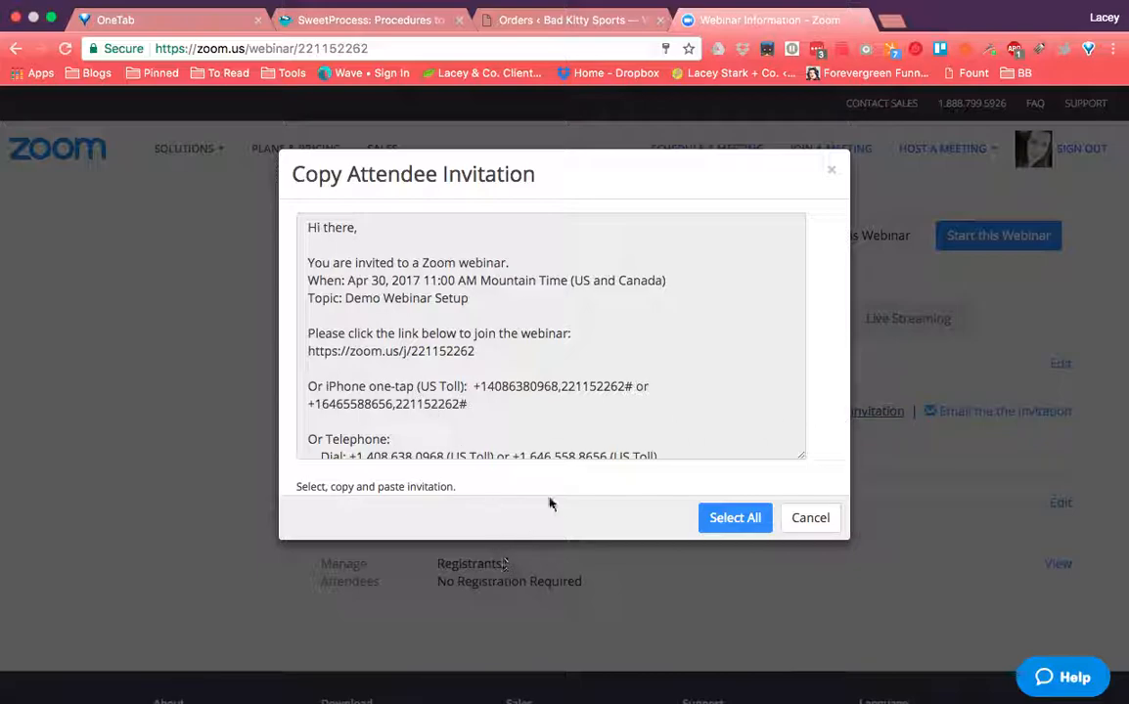
scroll(595, 446, down, 4)
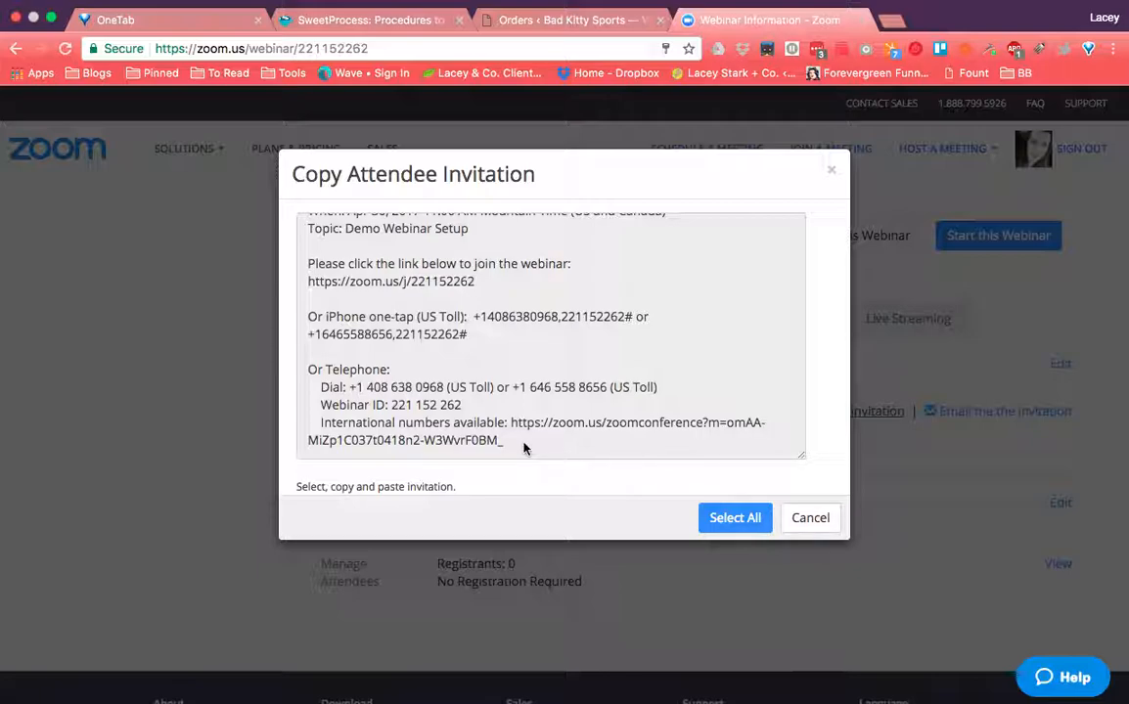
click(802, 523)
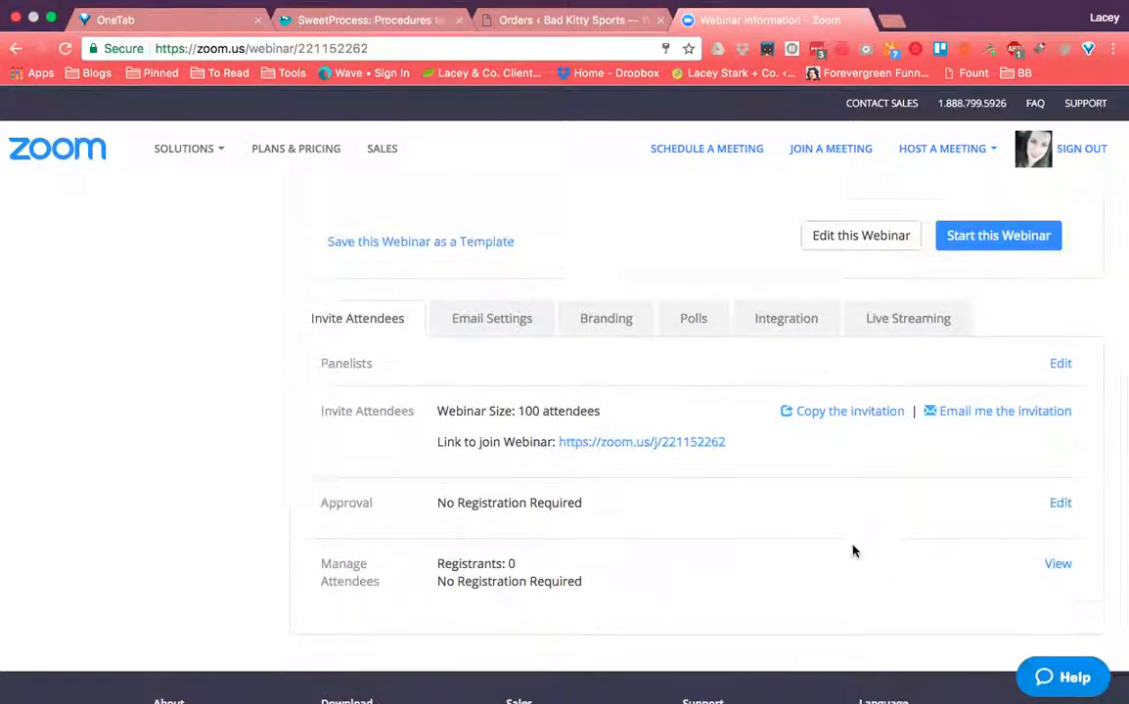
- Edit the webinar's registration approval and choose Manually Approve
scroll(852, 551, down, 1)
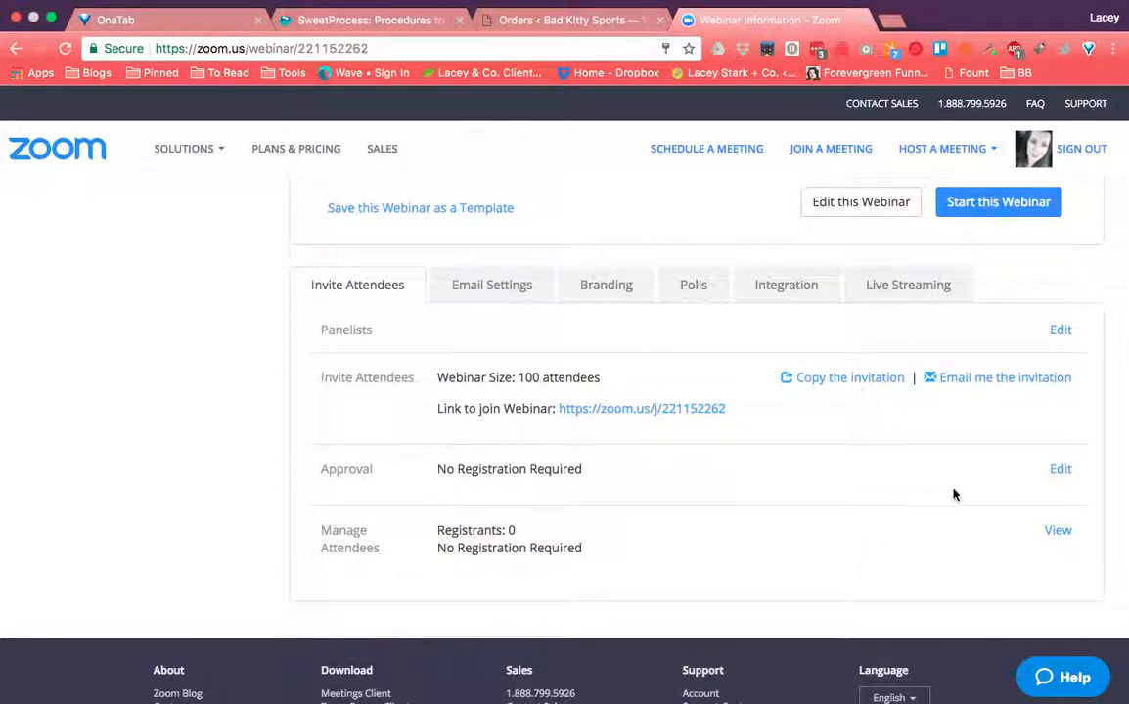
click(1059, 471)
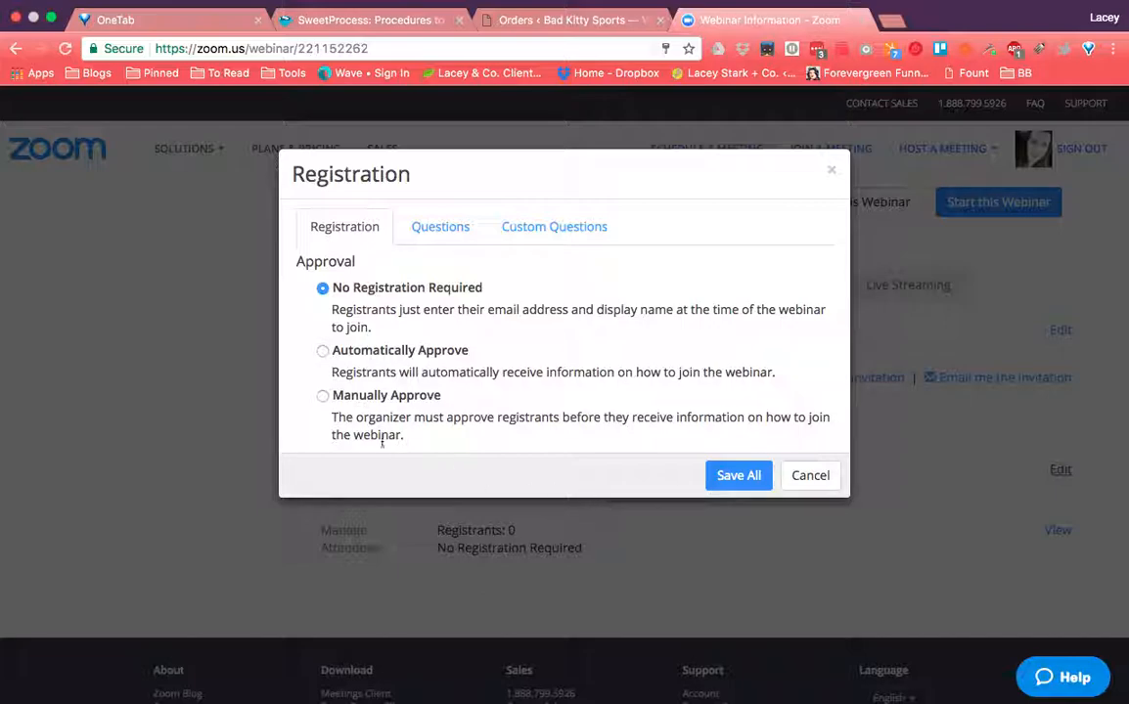
click(322, 396)
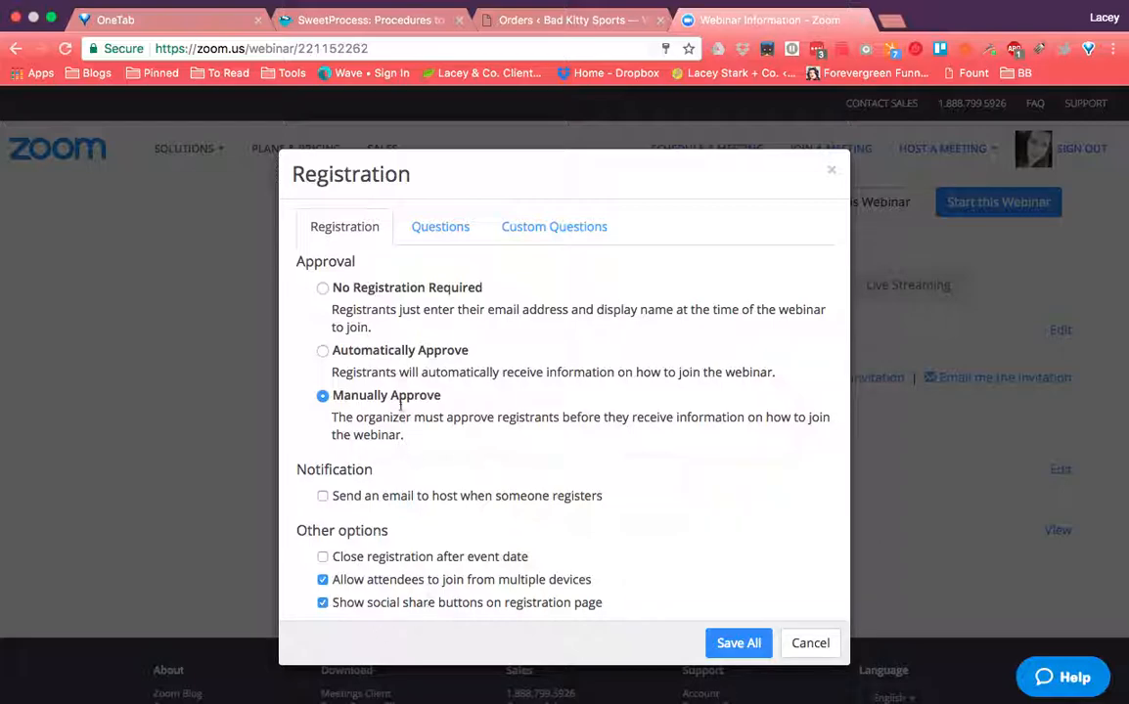
- Revert approval to No Registration Required and view the Questions fields
click(323, 290)
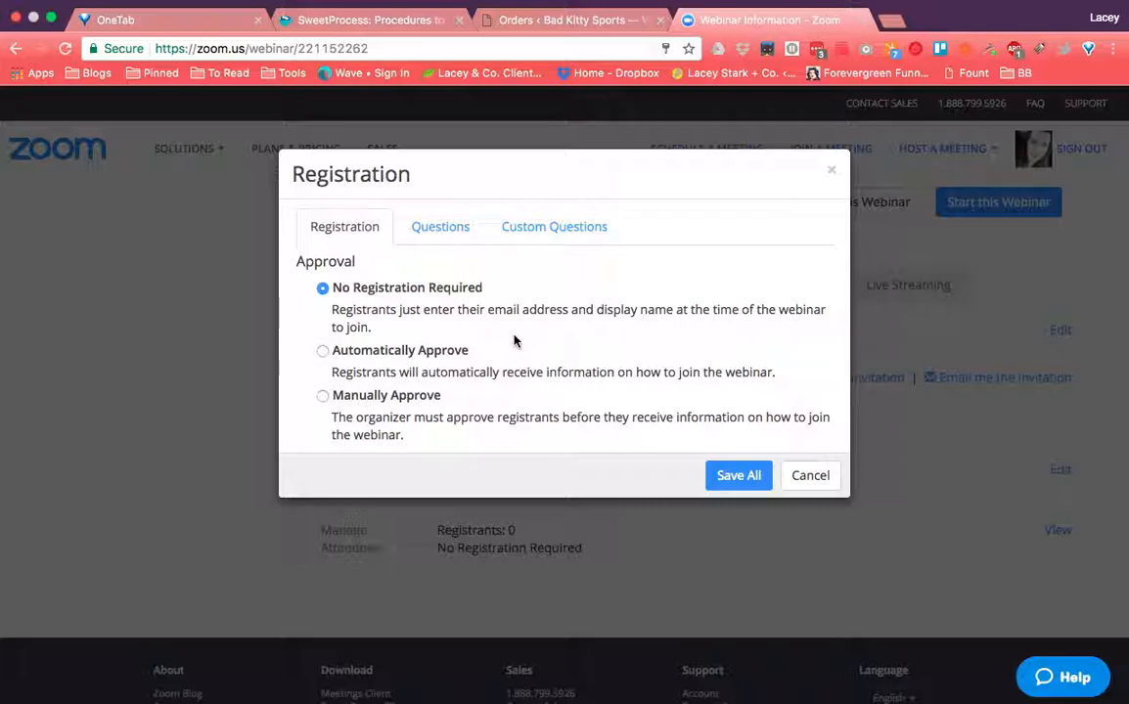
click(445, 229)
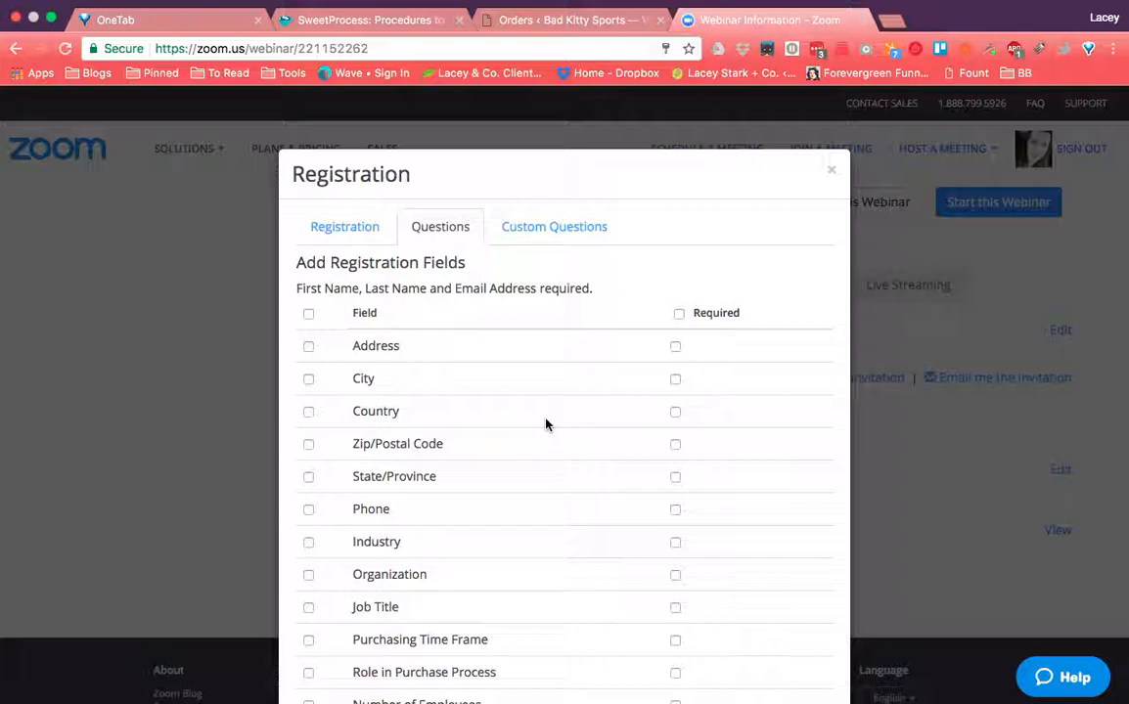
- Check the Custom Questions, then save all registration settings with No Registration Required
click(547, 233)
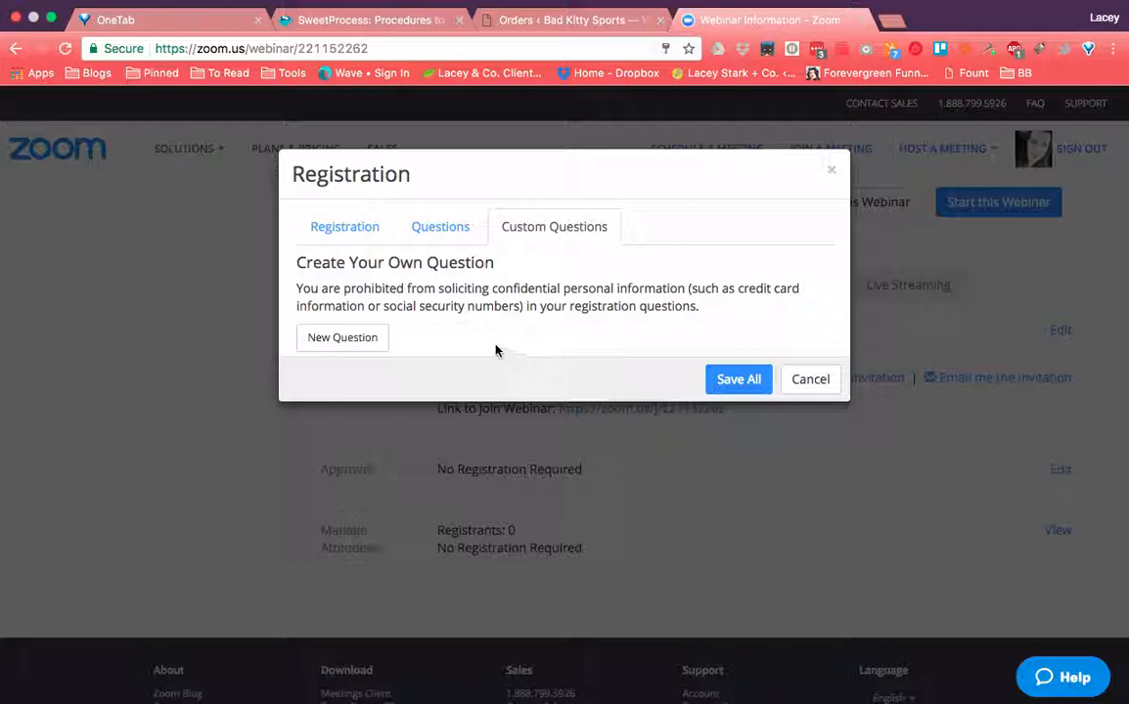
click(343, 226)
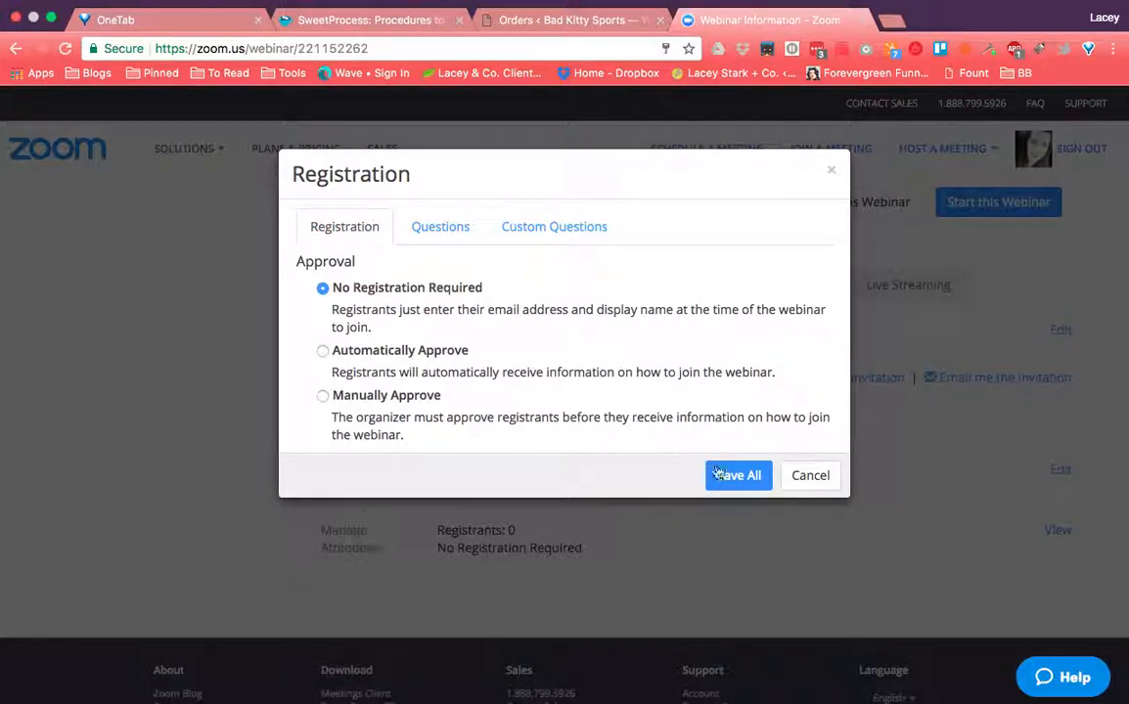
click(740, 489)
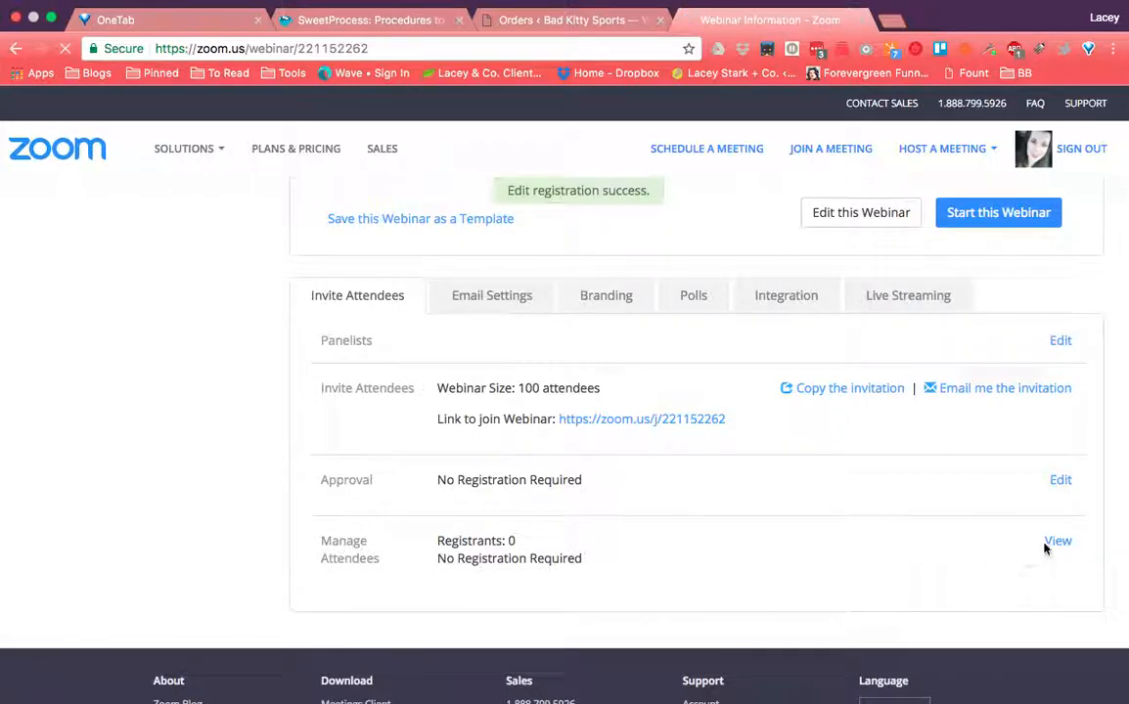
click(1058, 541)
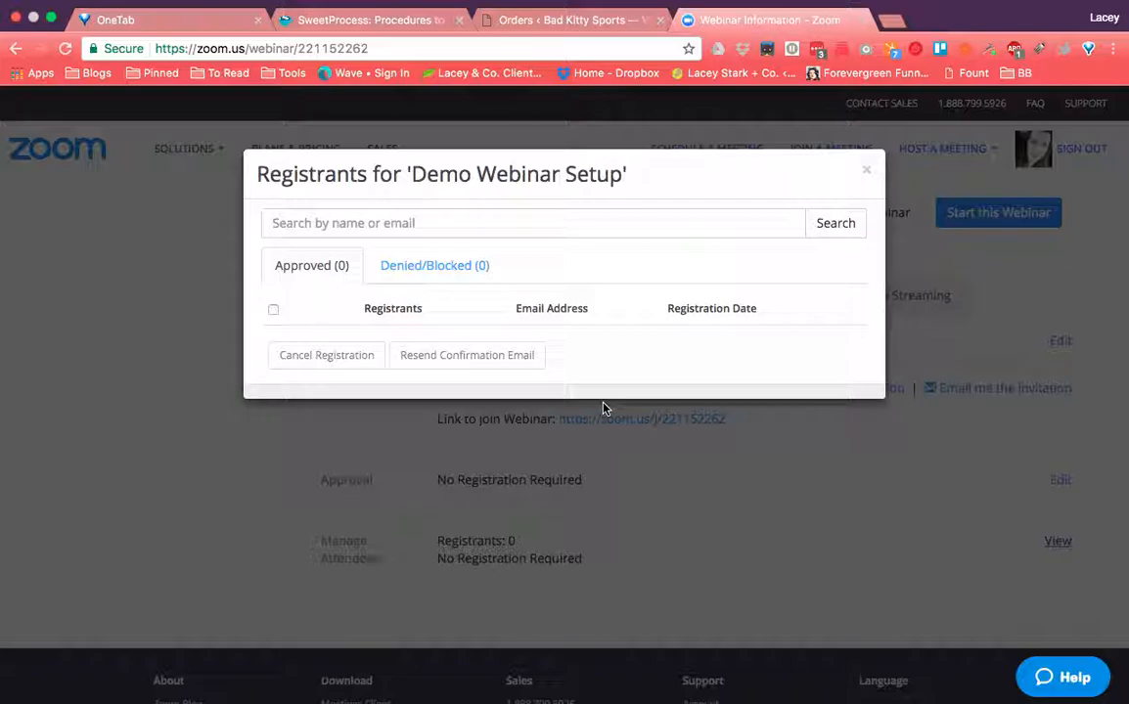
click(866, 169)
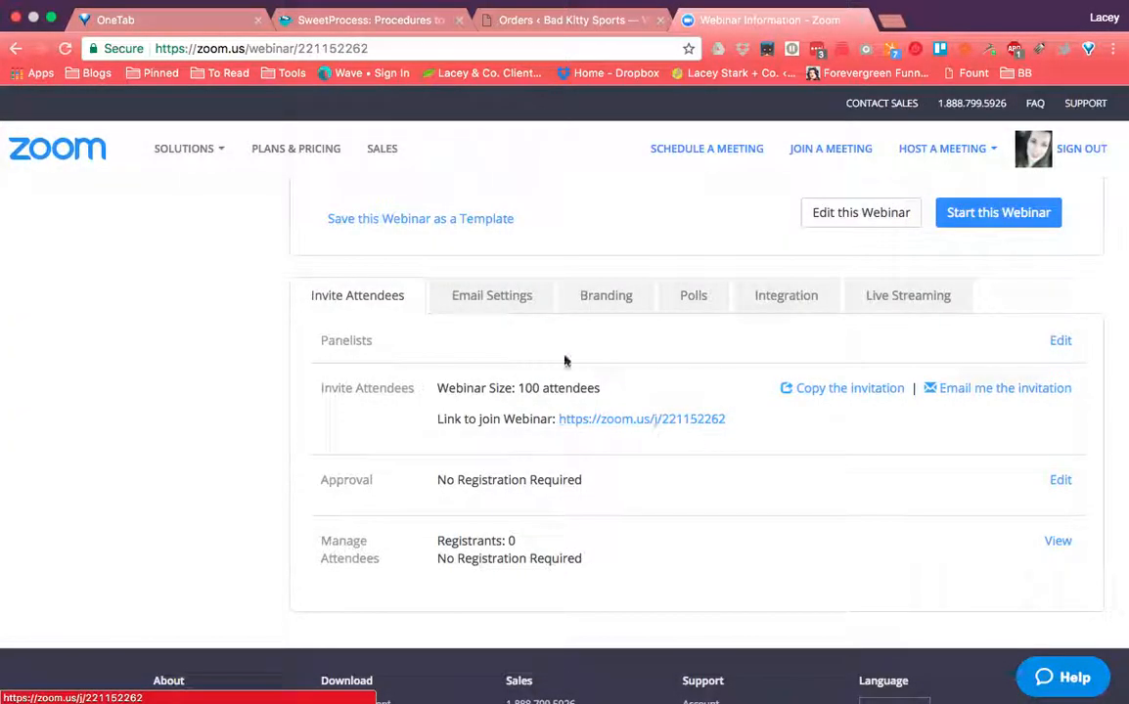
- In Email Settings, turn off and save the panelist invitation email
click(495, 303)
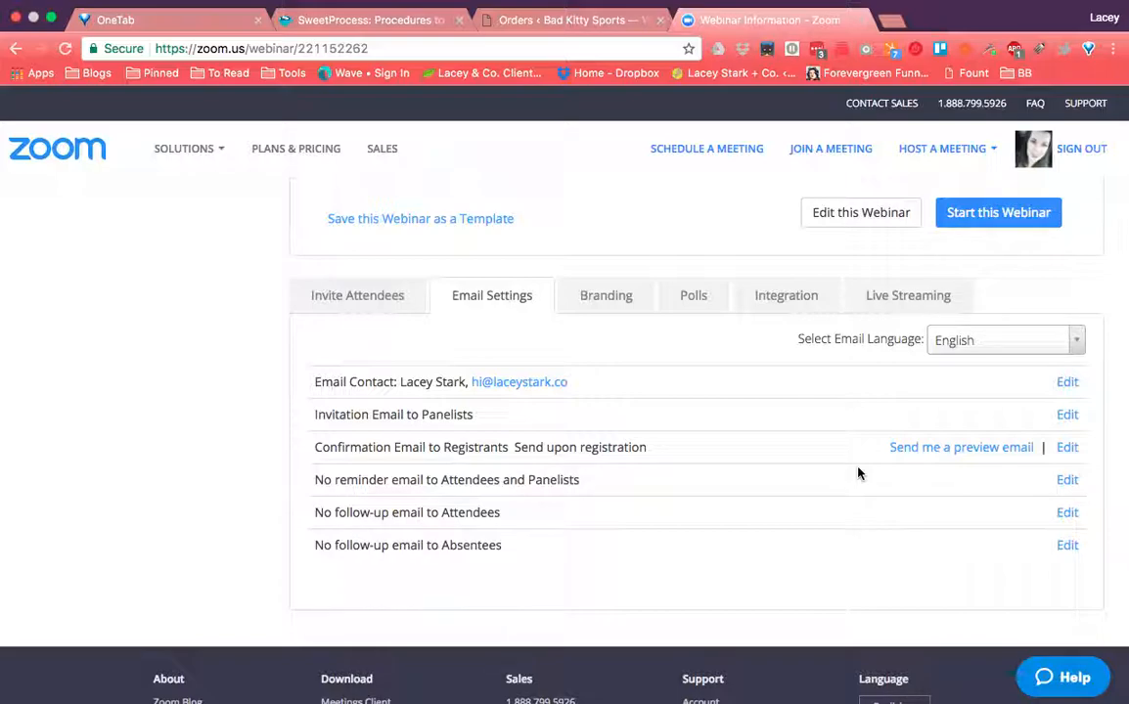
click(1067, 415)
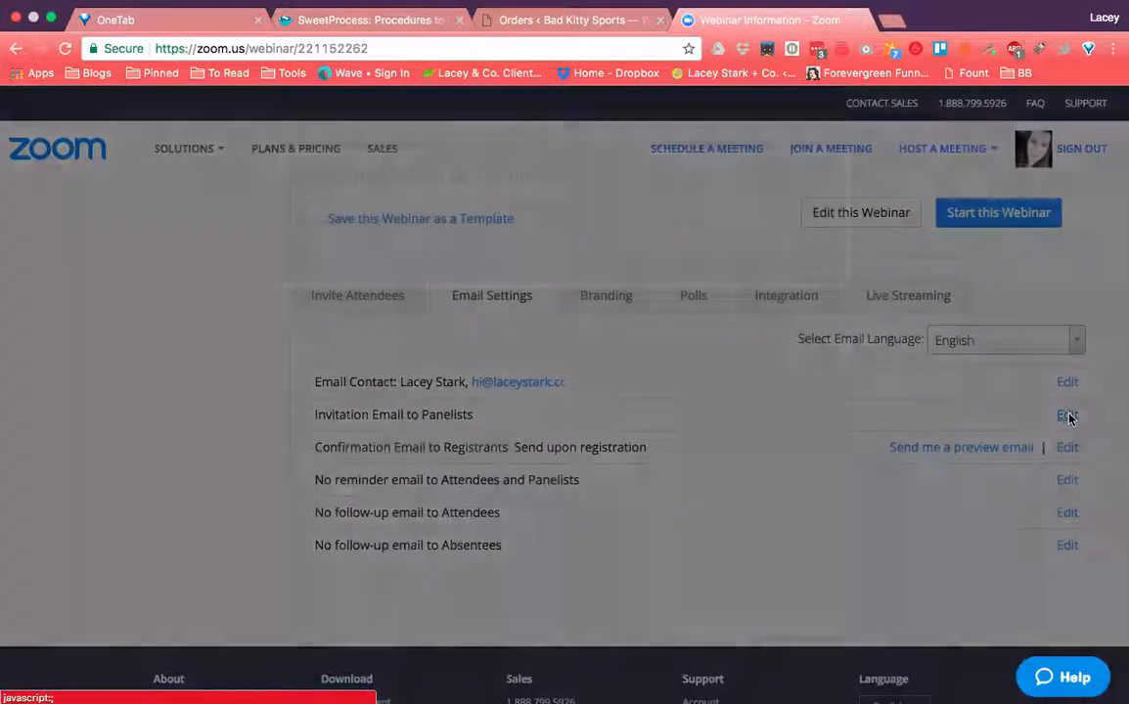
click(448, 223)
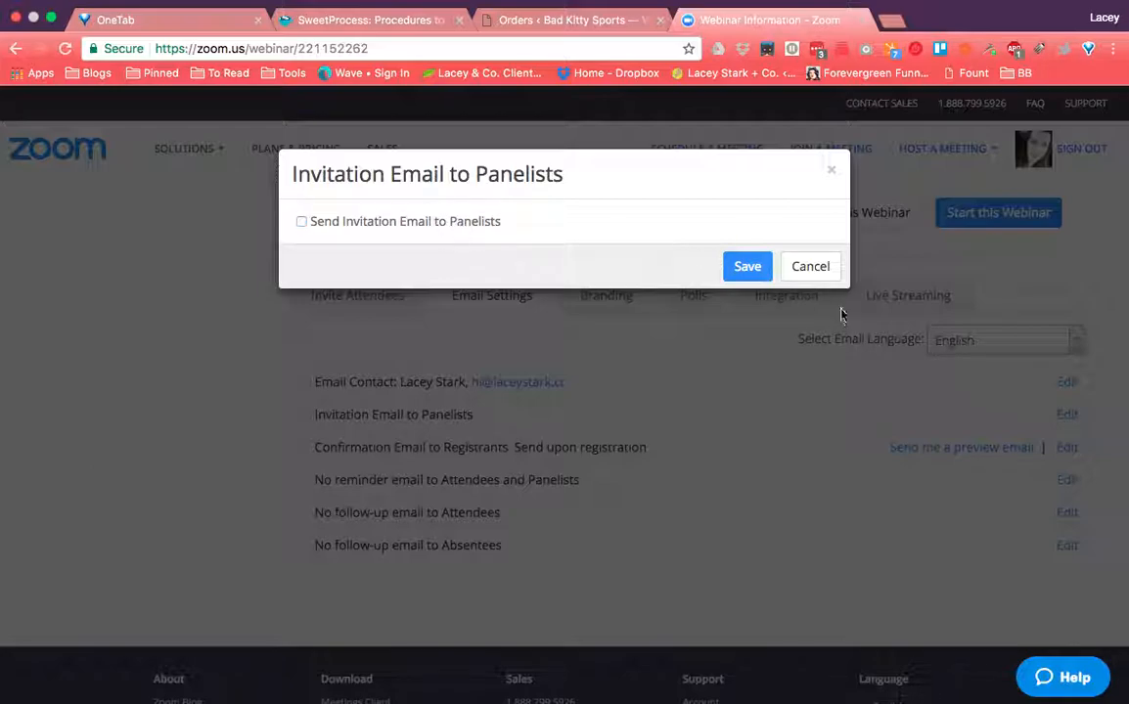
click(747, 280)
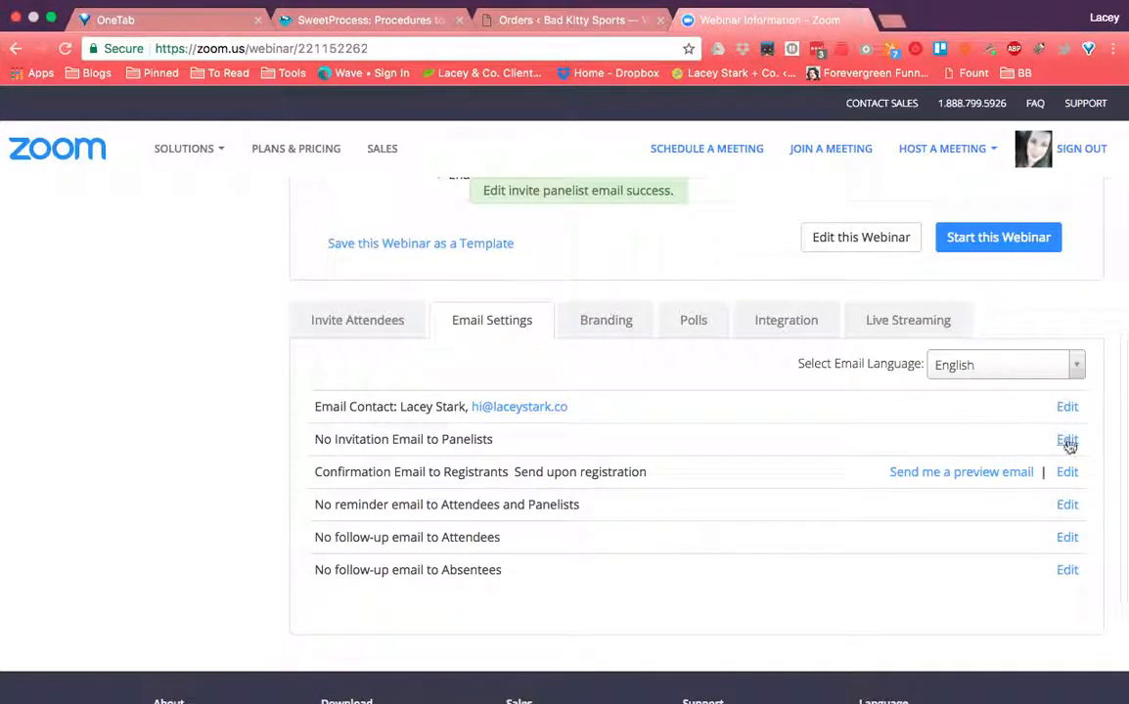
- Turn off the registrant confirmation email and leave the reminder email unchanged
click(1068, 472)
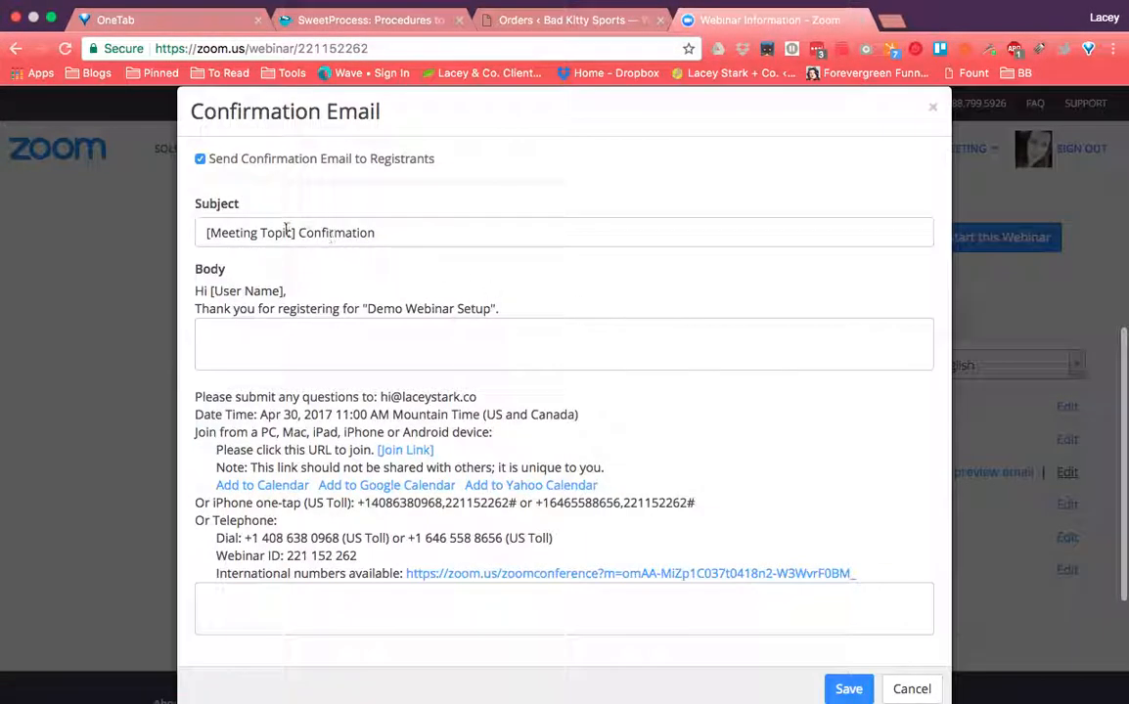
click(200, 159)
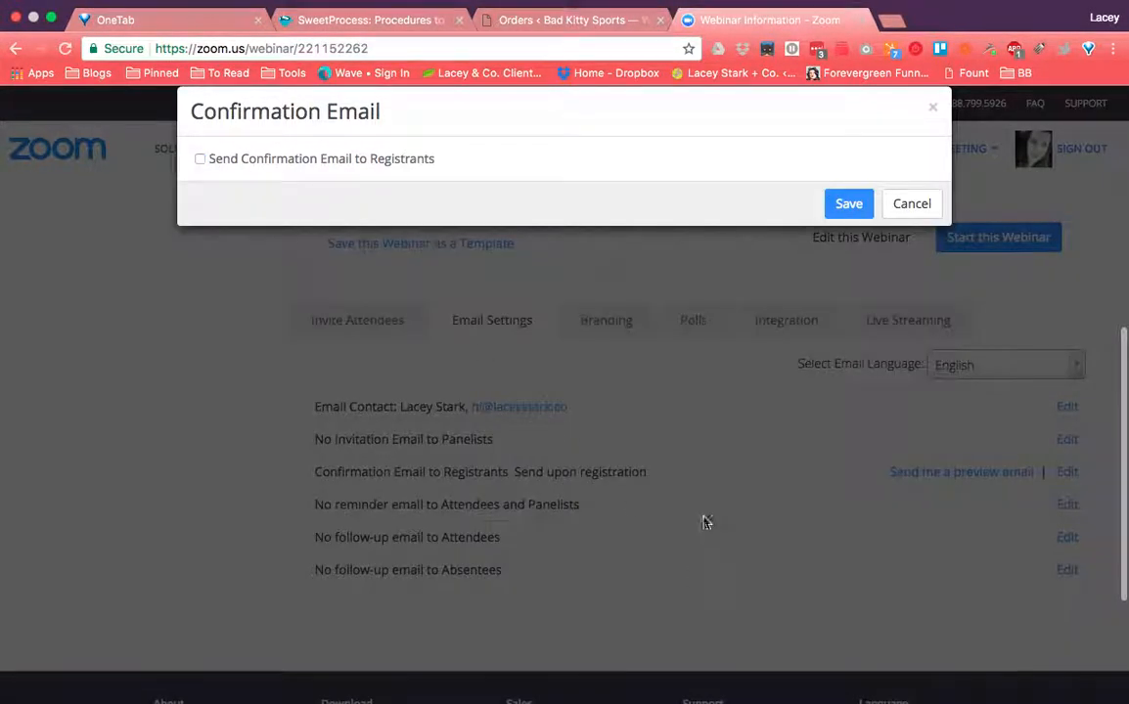
click(849, 205)
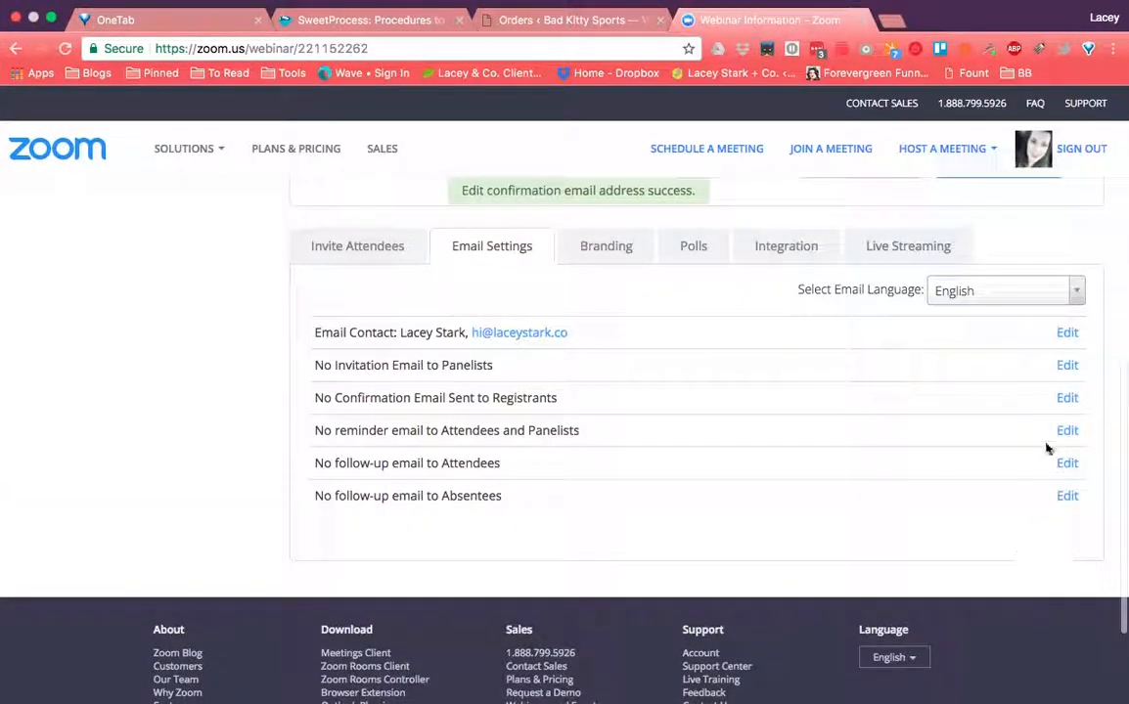
click(1067, 431)
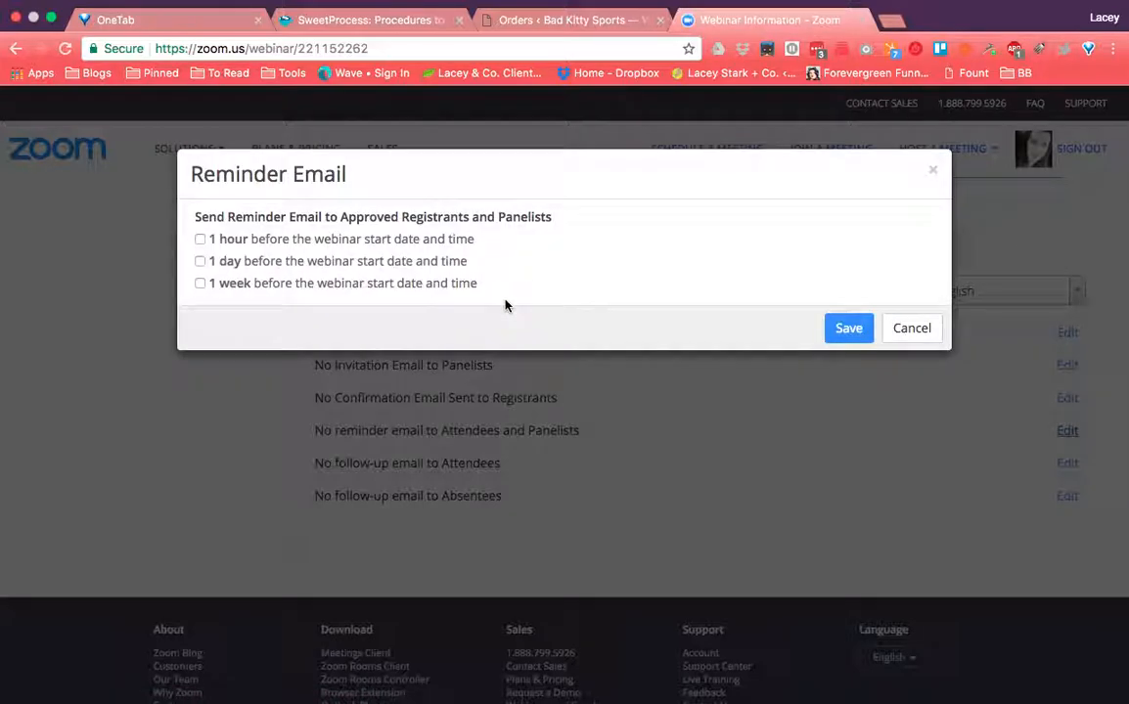
click(904, 329)
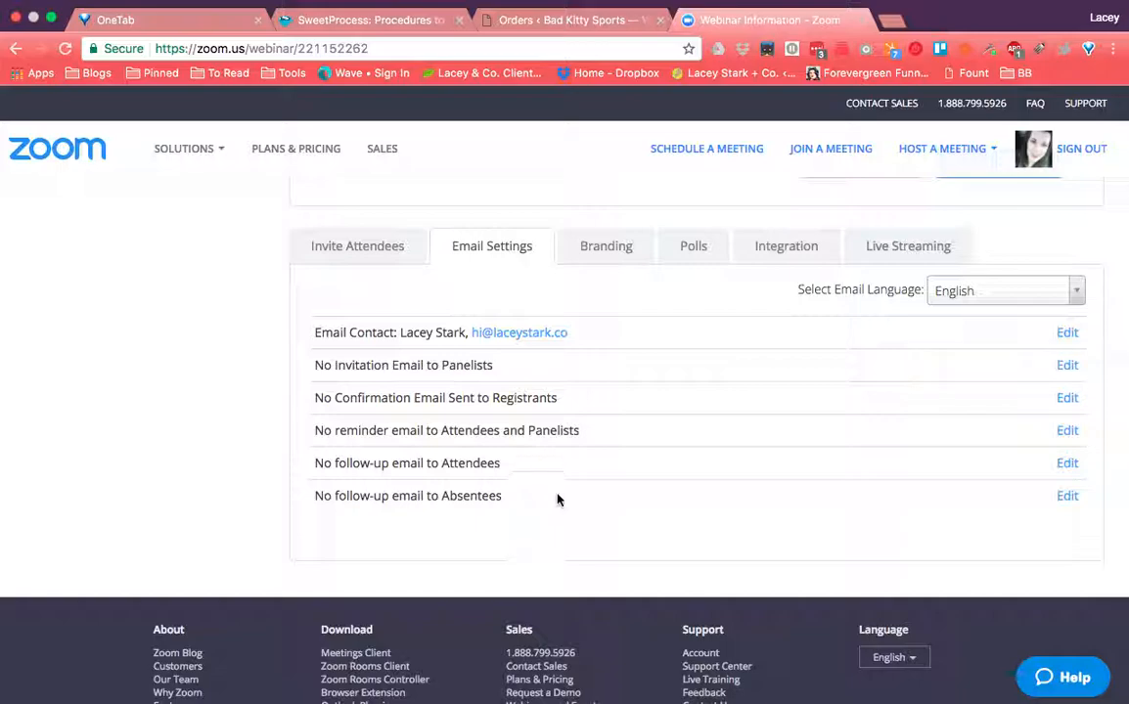
- Review the webinar's Branding tab: banner and logo upload requirements and the Post Attendee URL
click(603, 257)
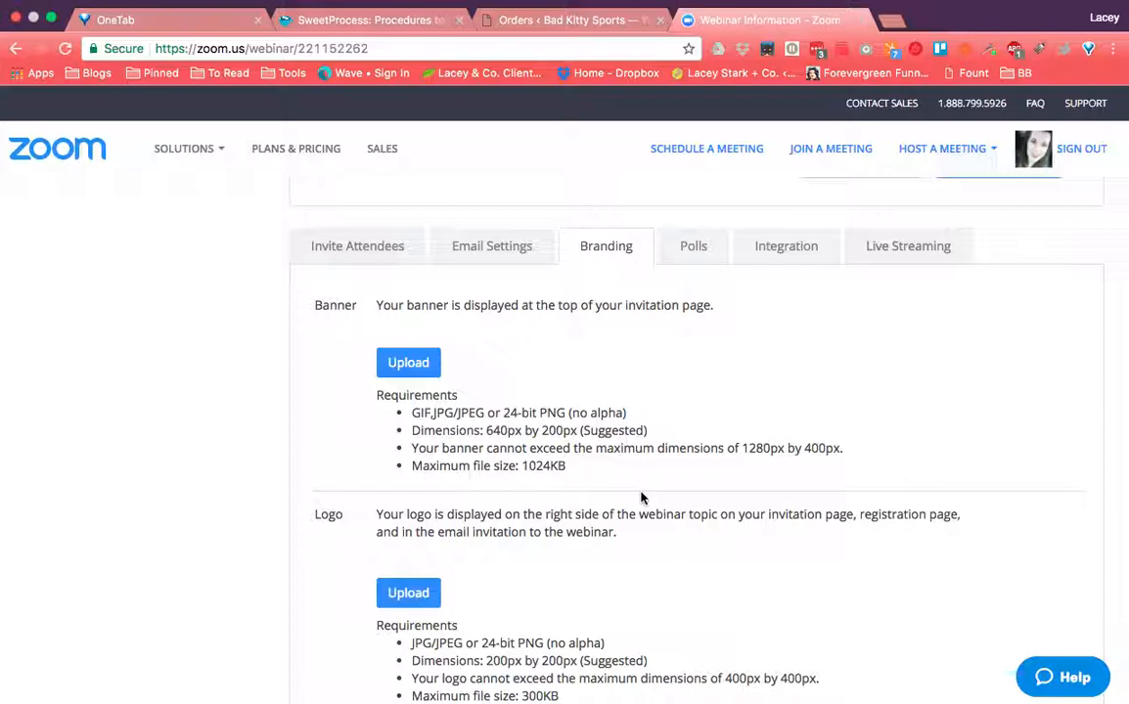
scroll(641, 498, down, 2)
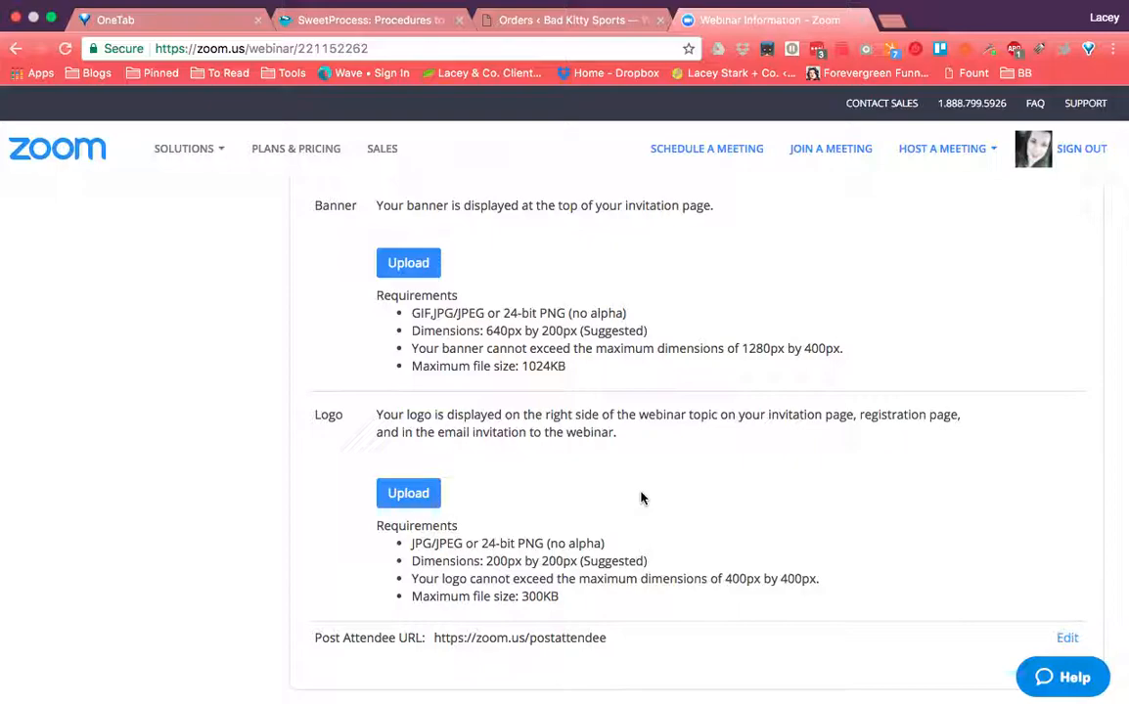
scroll(641, 498, up, 1)
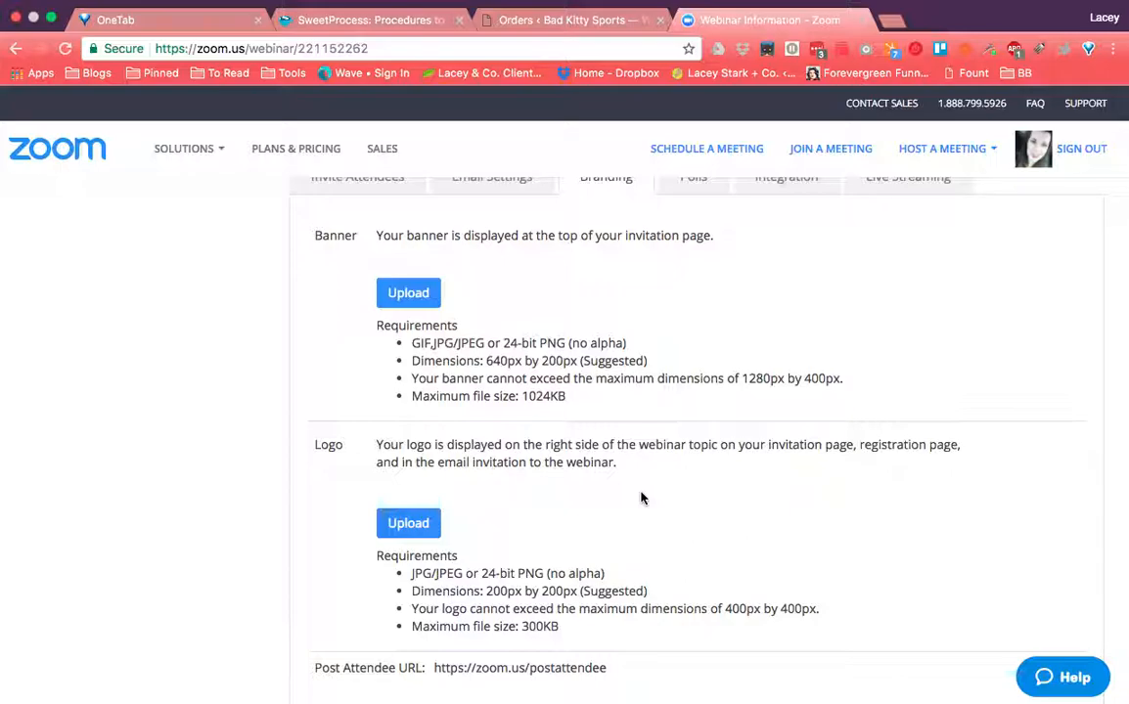
scroll(670, 510, up, 2)
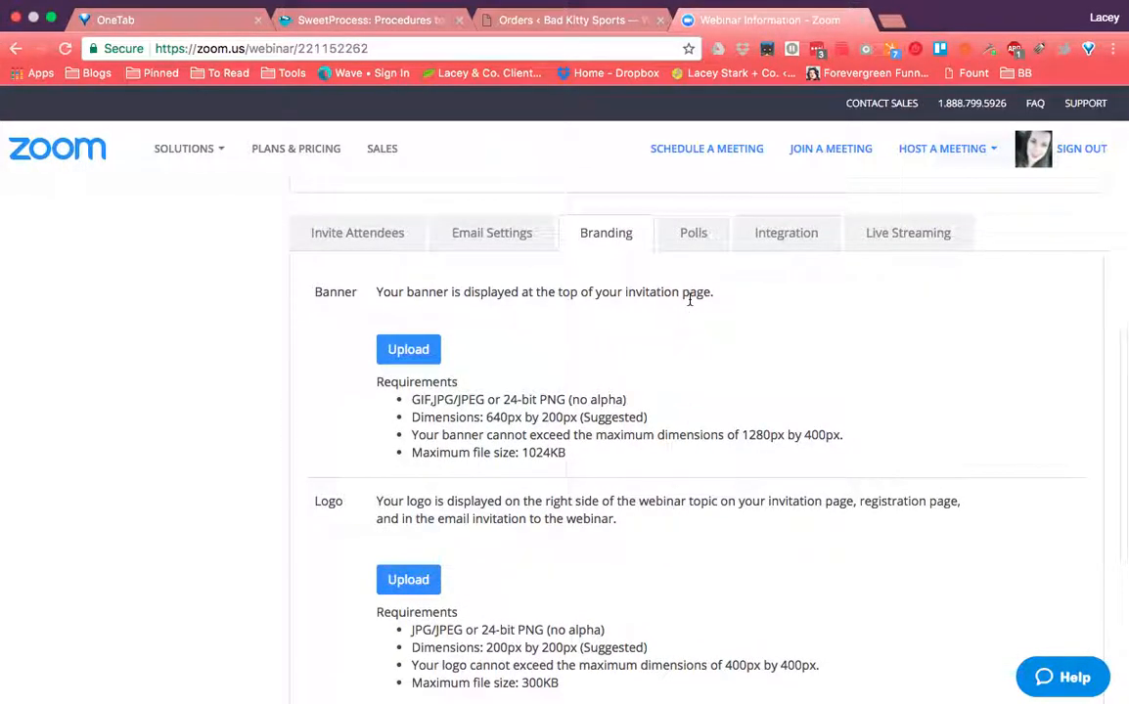
- Show the webinar's Polls tab, confirming no poll has been created yet
click(694, 238)
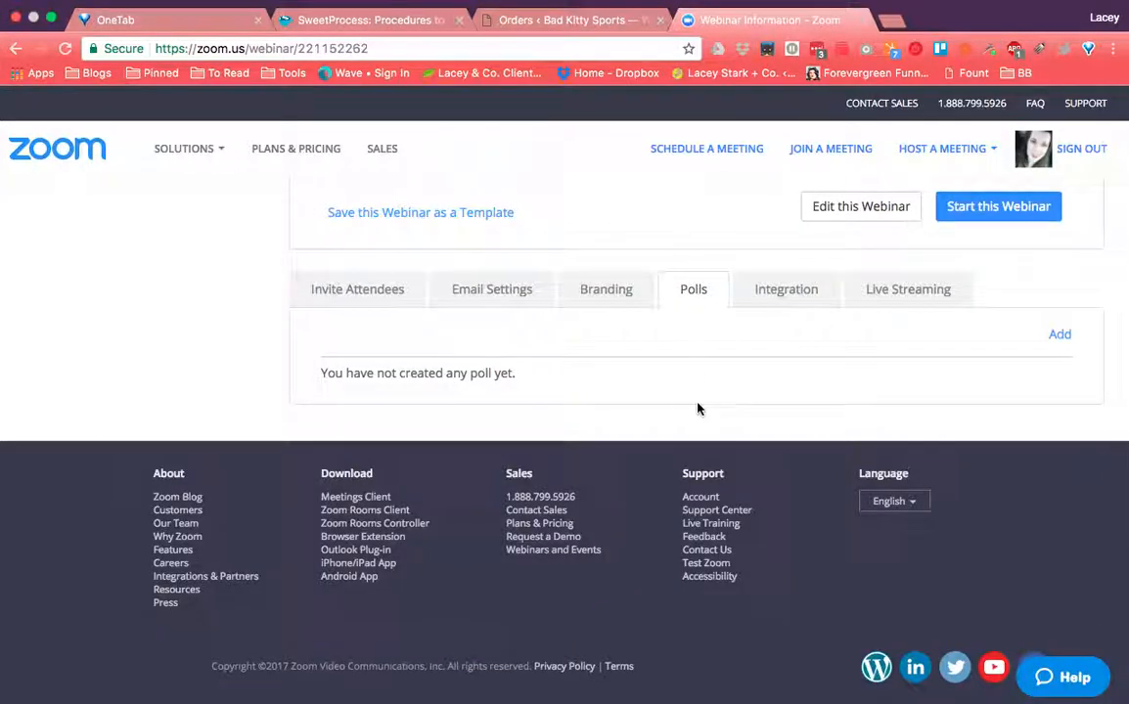
click(615, 295)
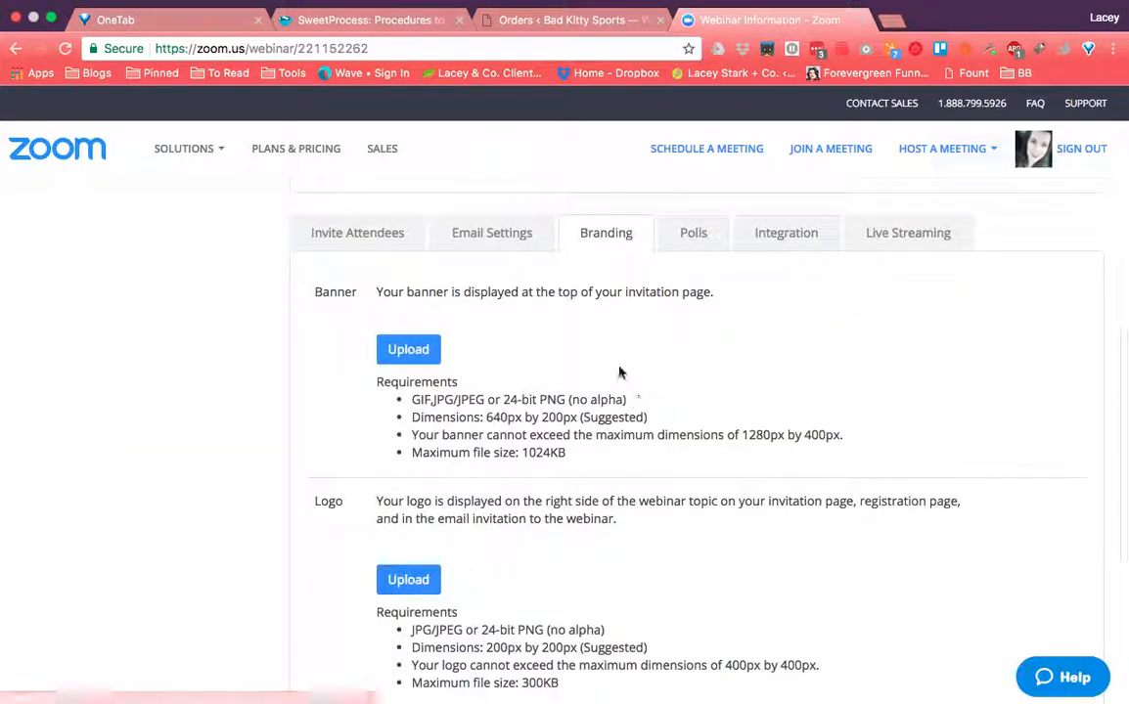
click(682, 242)
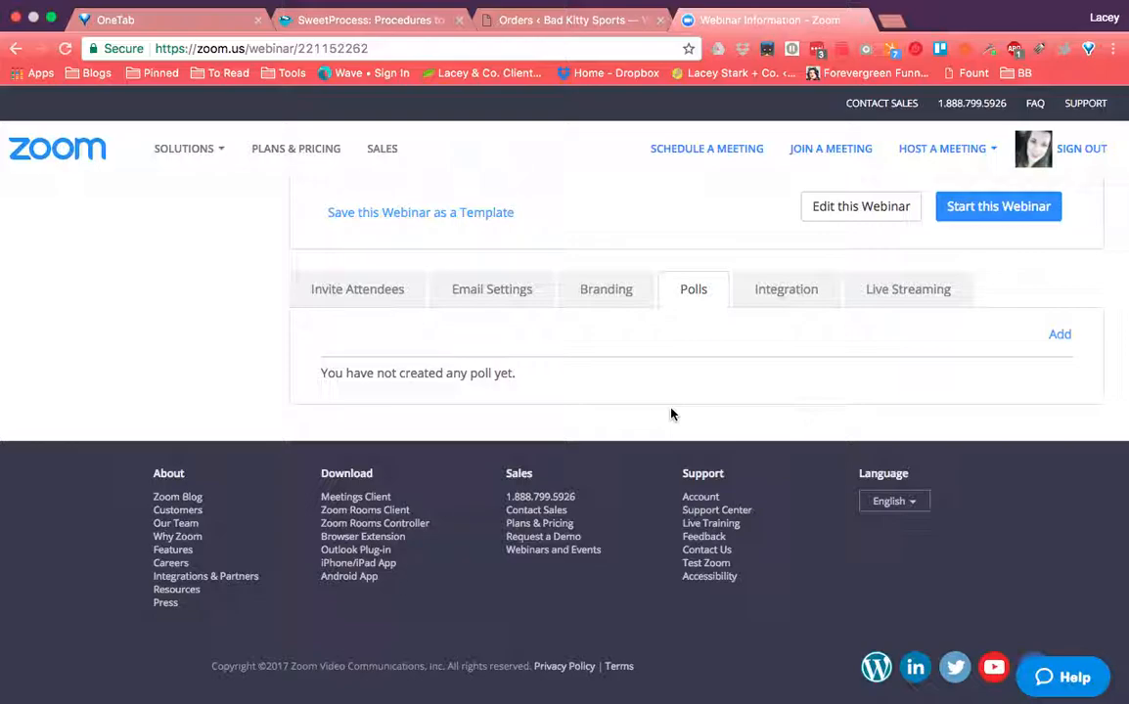
- Show the Integration tab offering Pardot integration to create prospects from registrants
click(785, 287)
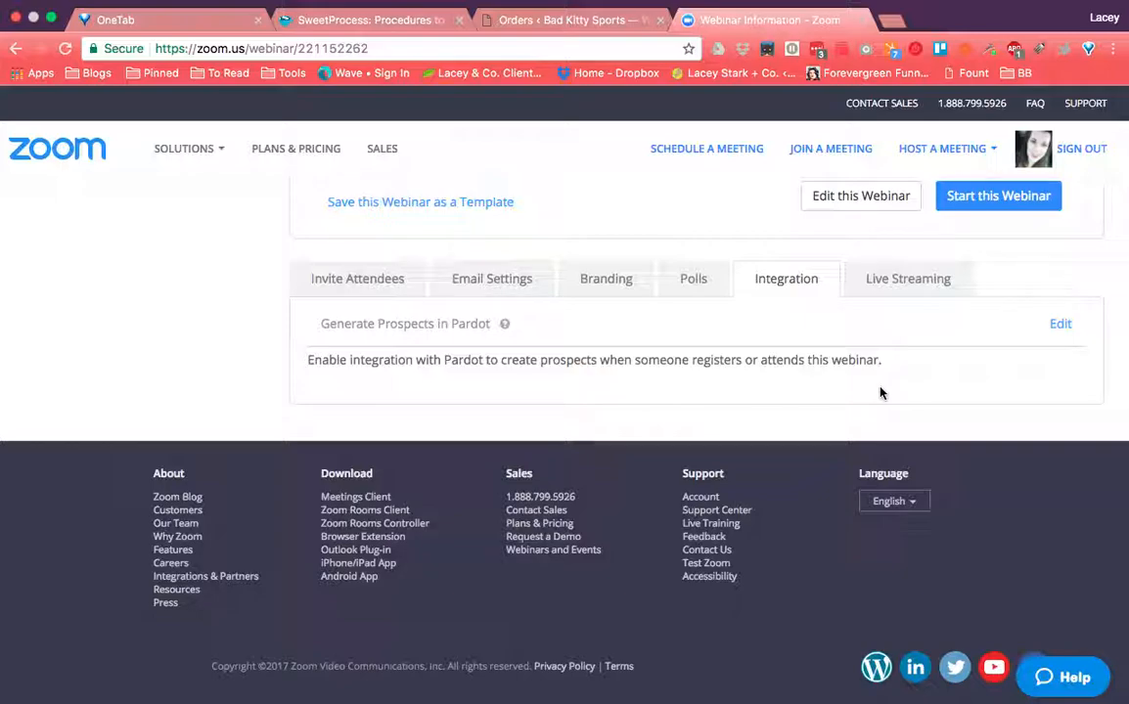
- Show the Live Streaming tab listing Facebook Live and YouTube as streaming services
click(910, 282)
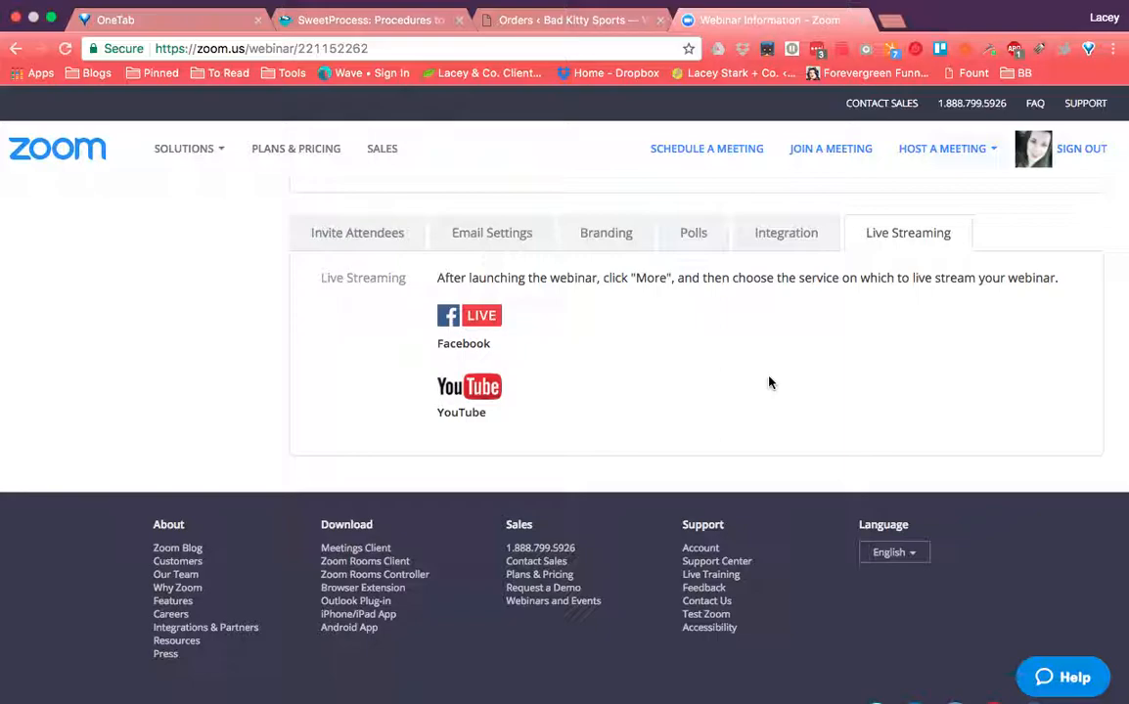
scroll(769, 382, up, 3)
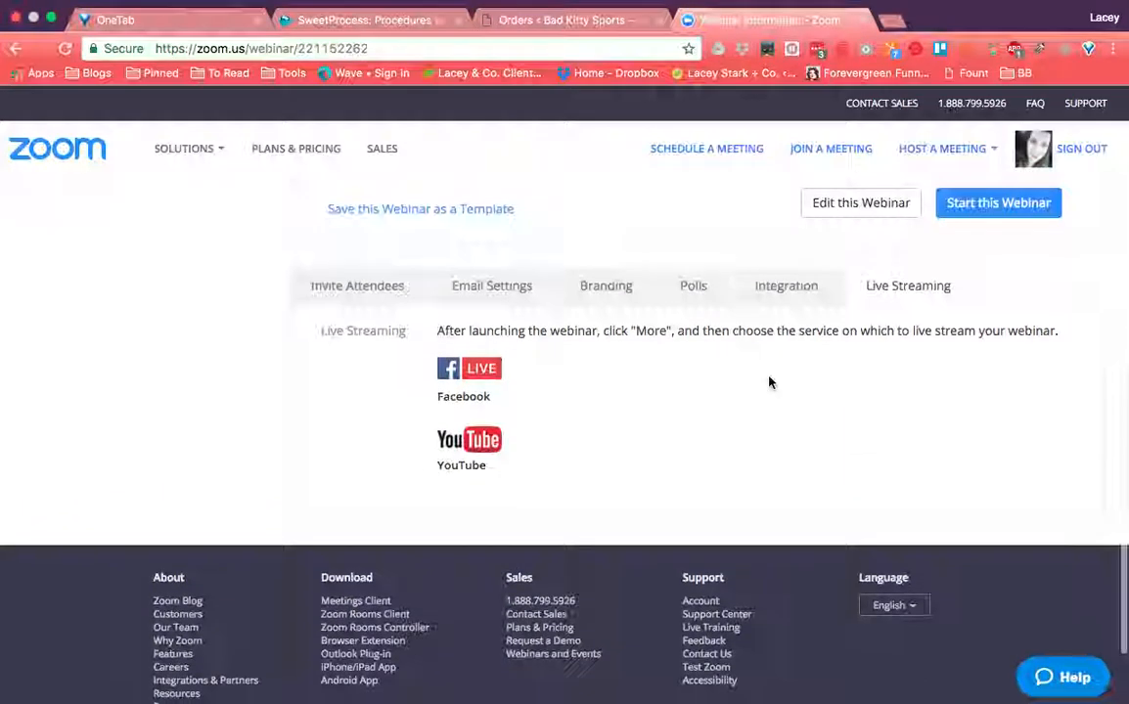
scroll(769, 383, up, 3)
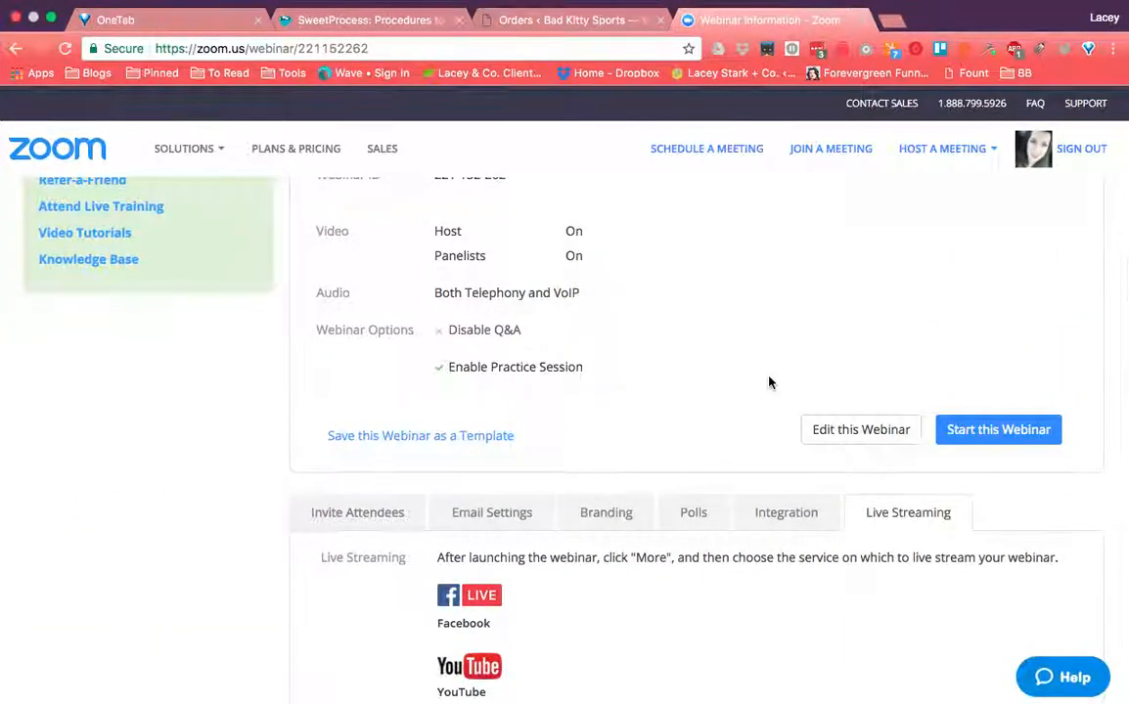
scroll(769, 383, up, 7)
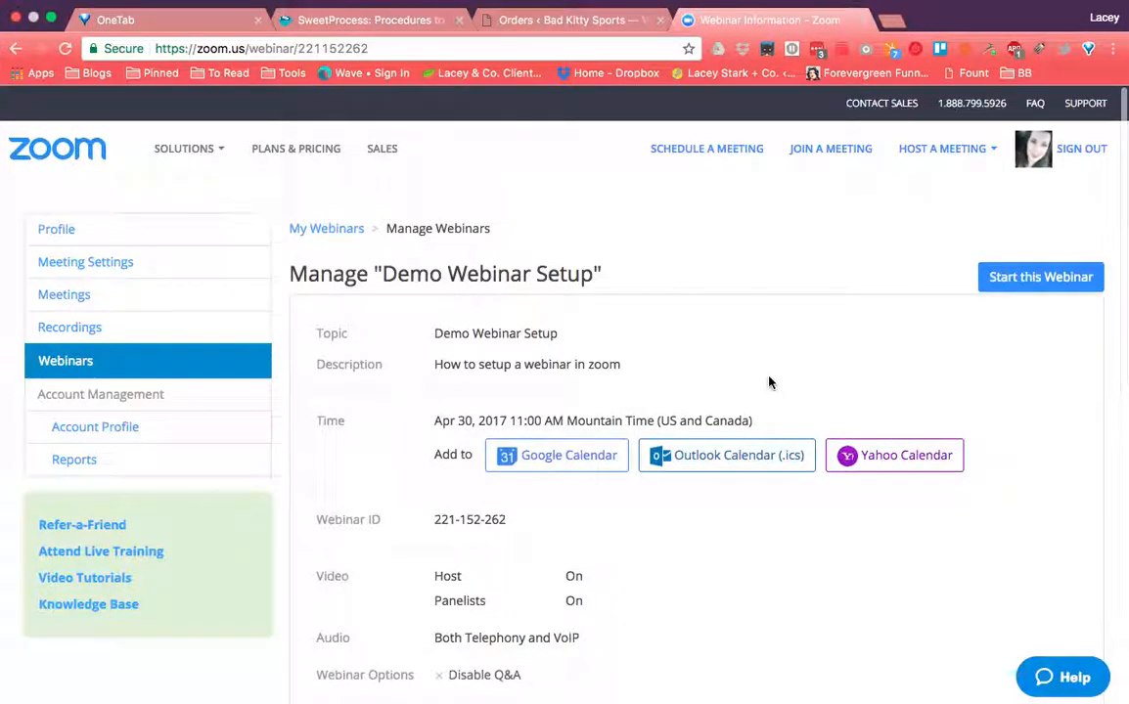
scroll(792, 626, down, 2)
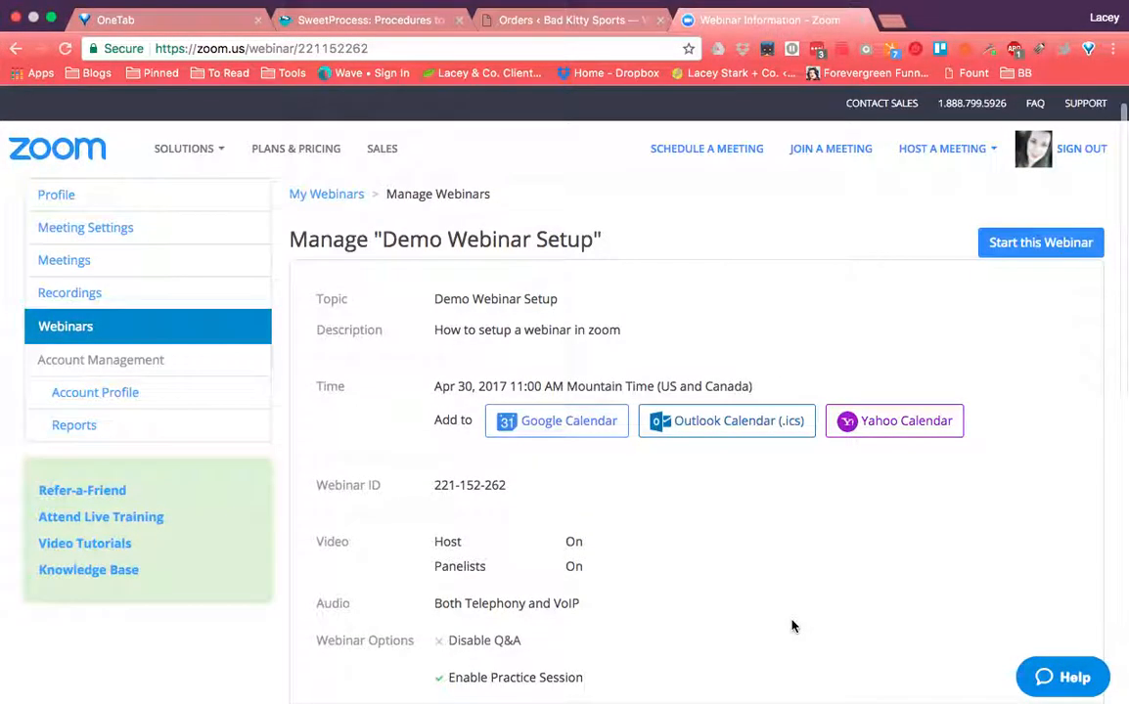
scroll(792, 626, down, 6)
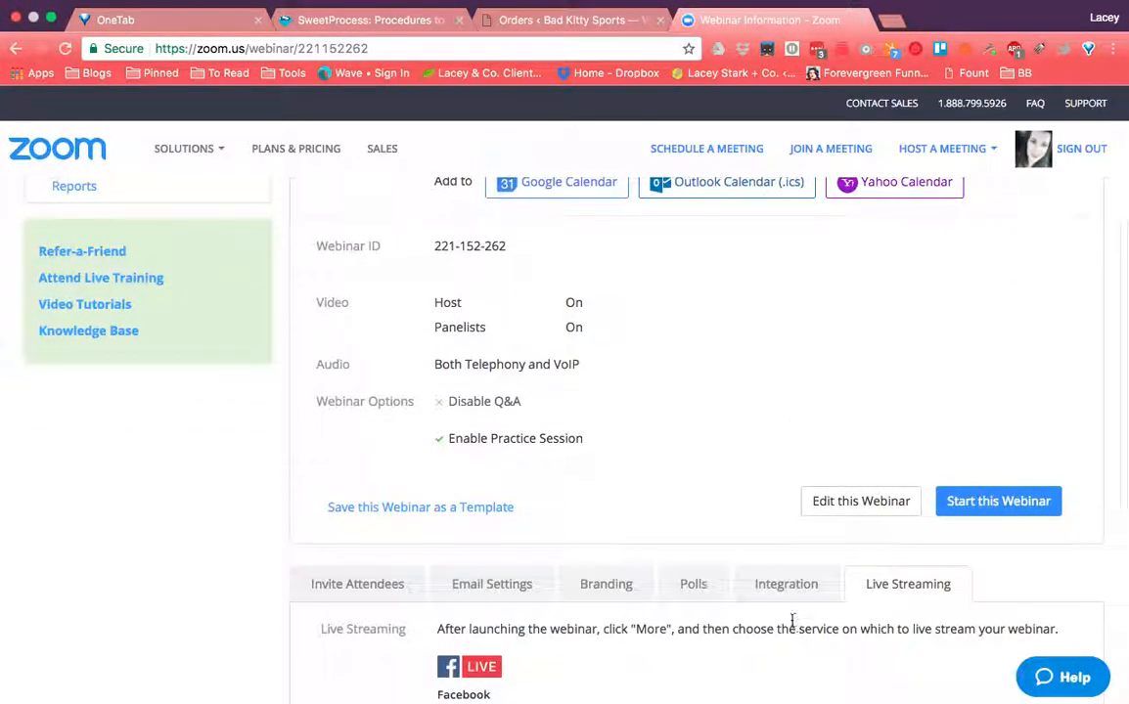